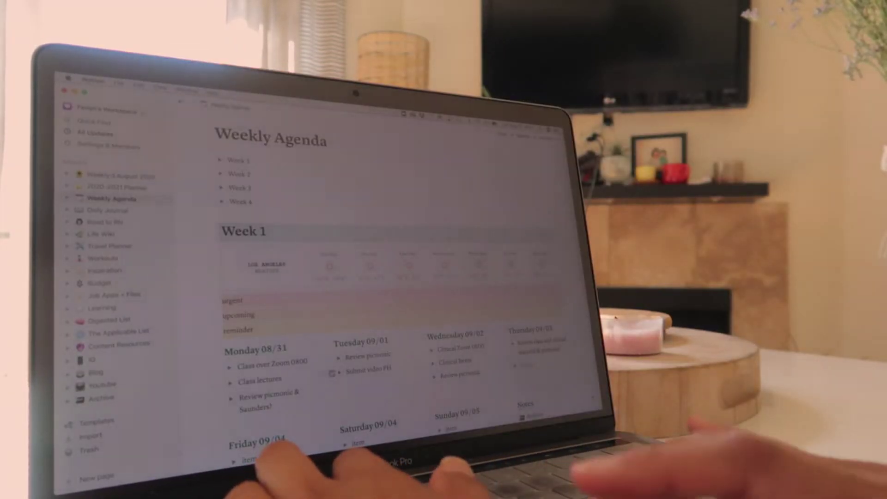
- Extend the August 30 affirmation with 'Every morning I remind myself that I can make the choice to feel good.'
left_click(332, 375)
mouse_move(290, 425)
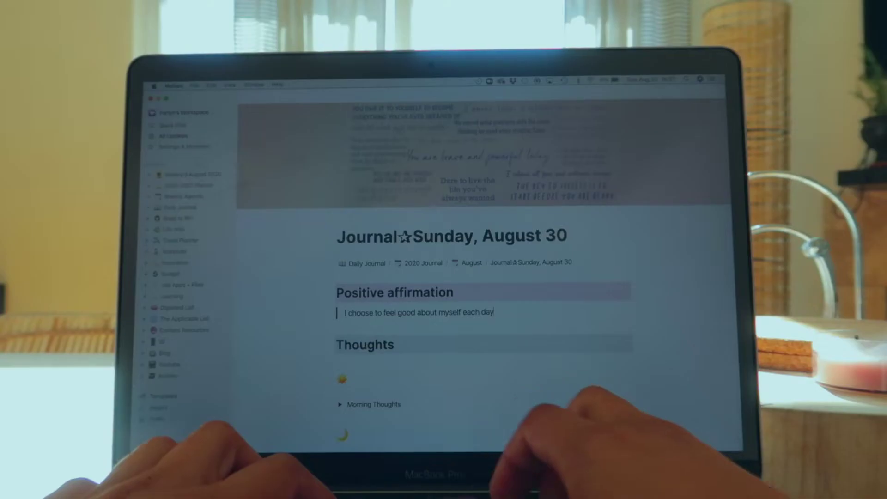
type(". Every morning I remi")
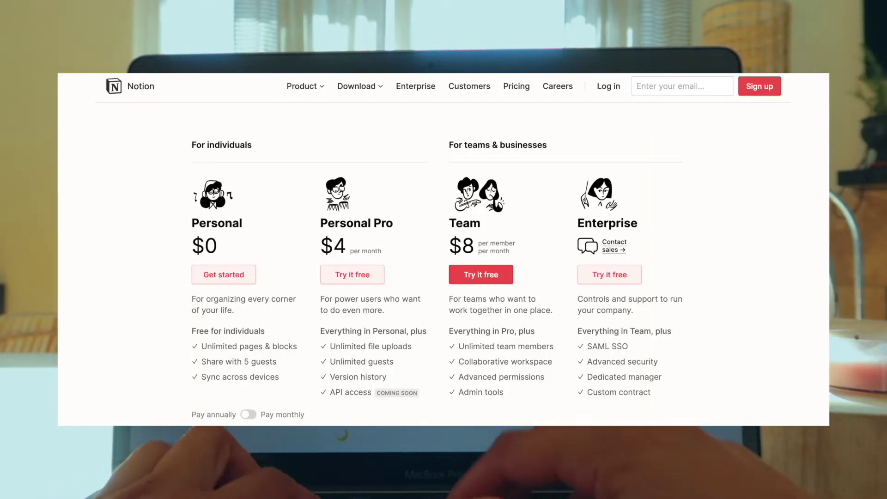
type("nd myself")
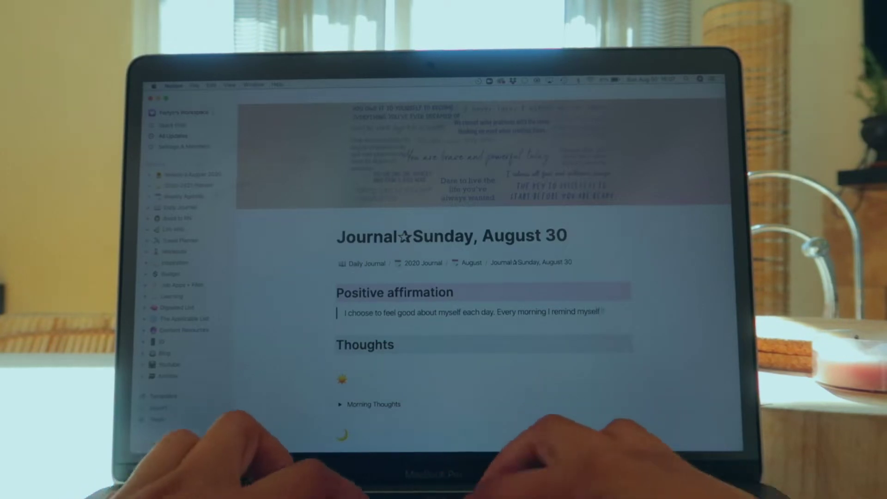
type(" that I can make the choice to feel g")
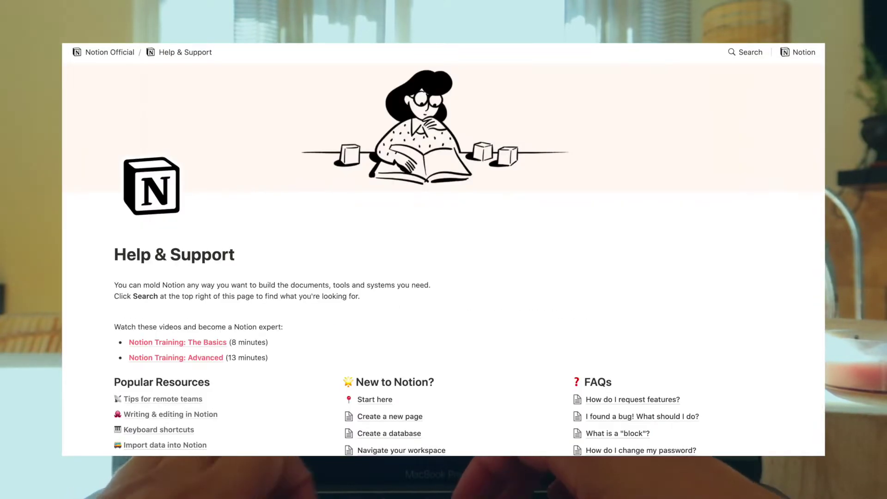
type("ood. This is a new habit for me to cultivate.")
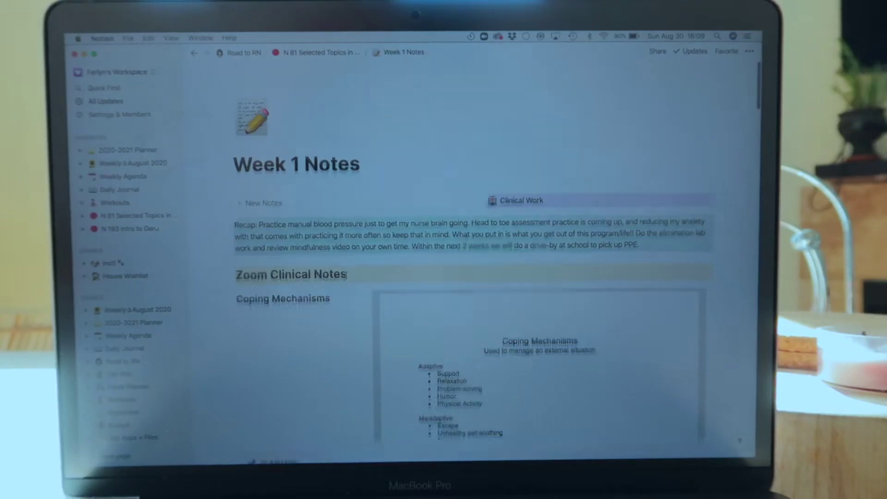
scroll(347, 275, "down", 10)
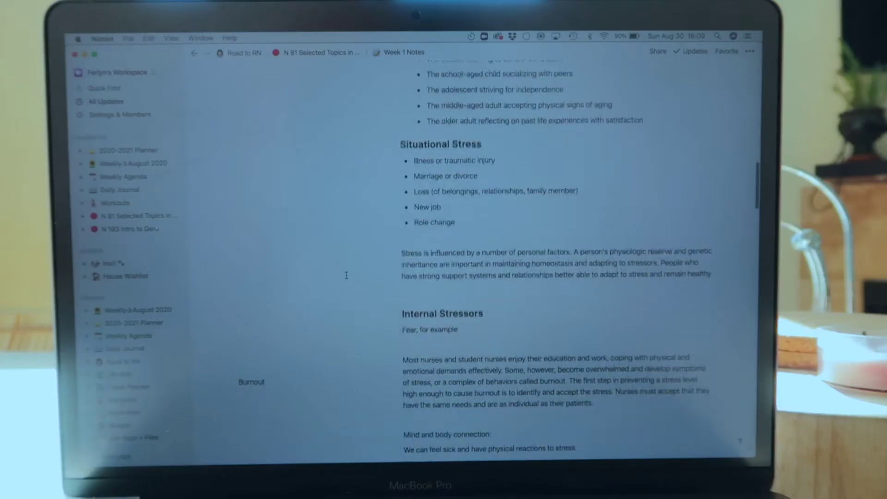
scroll(347, 275, "down", 15)
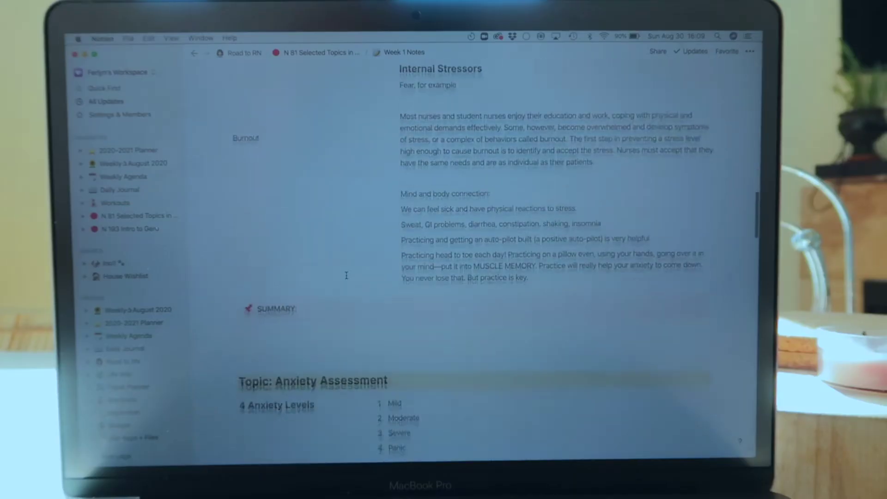
scroll(346, 276, "down", 5)
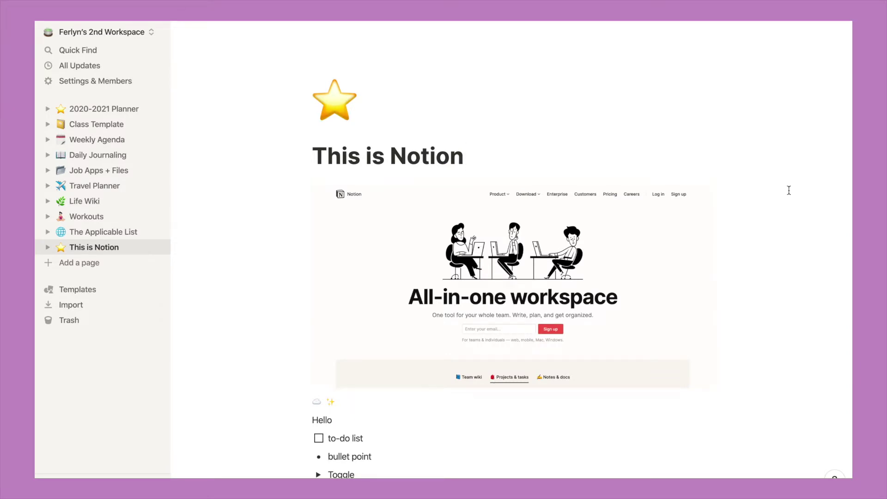
scroll(790, 190, "down", 2)
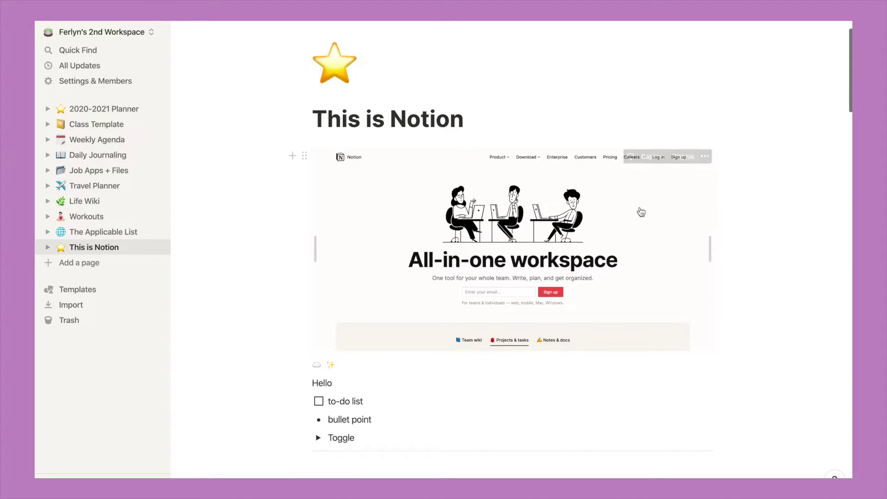
scroll(751, 244, "down", 3)
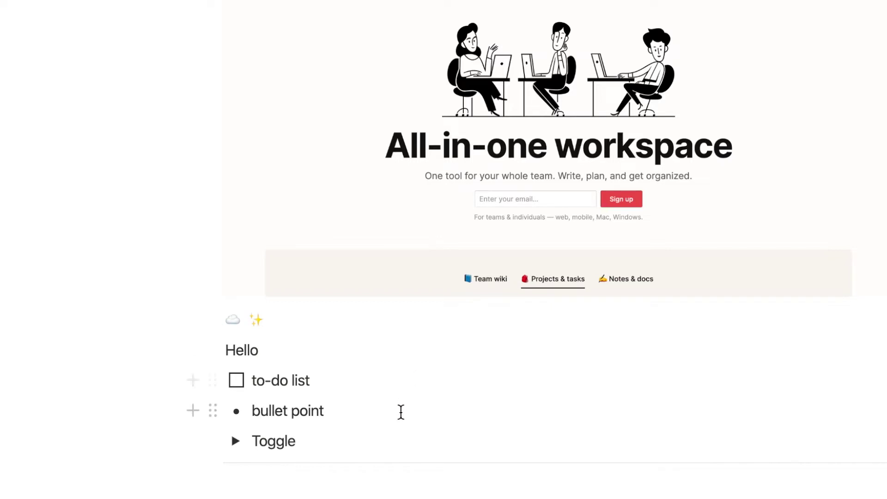
left_click(235, 440)
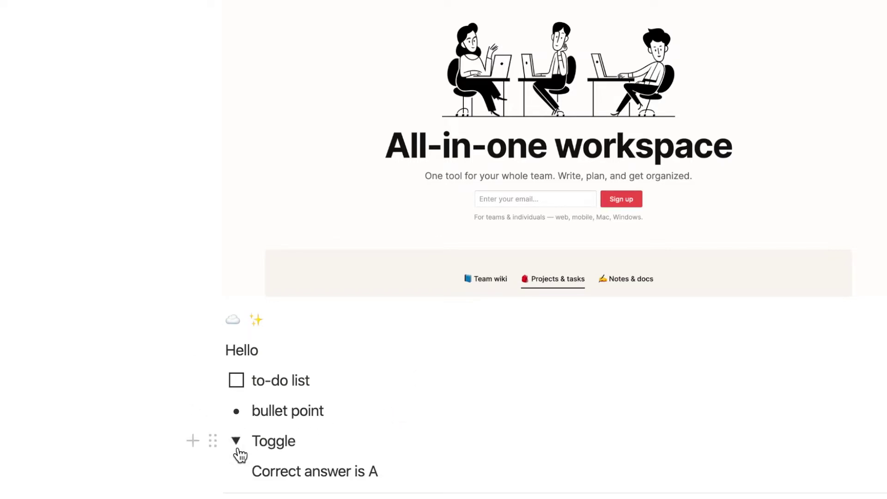
left_click(235, 441)
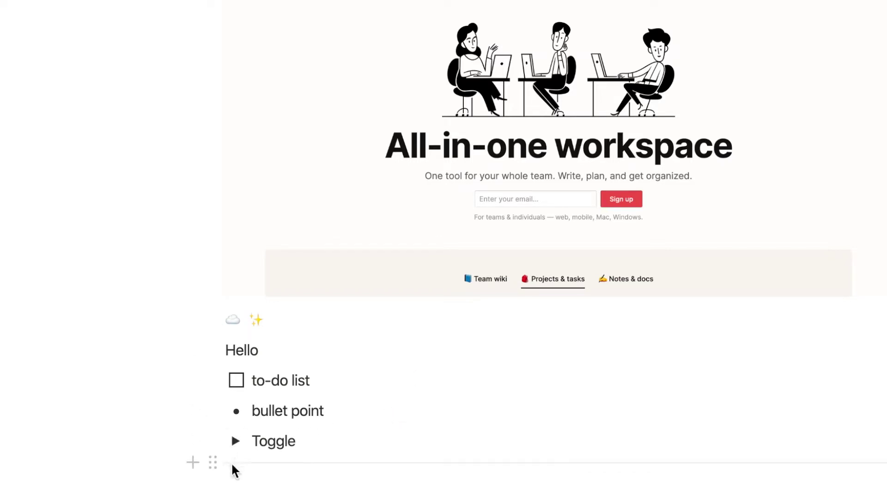
scroll(231, 462, "down", 2)
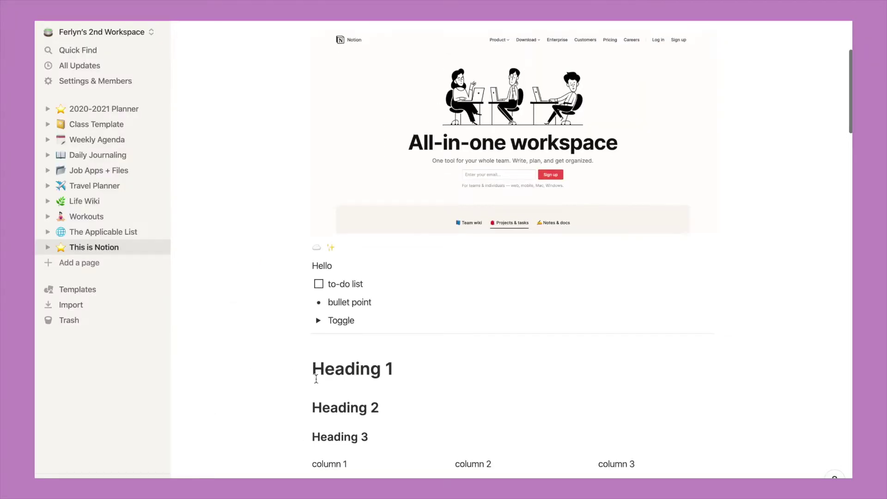
- Stack columns 2 and 1 beneath column 3 in a single list
scroll(316, 379, "down", 3)
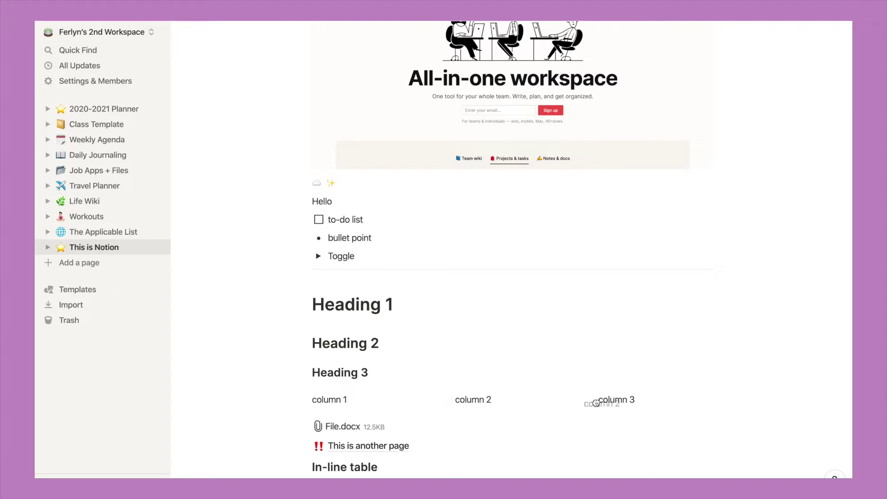
left_click_drag(653, 401, 652, 399)
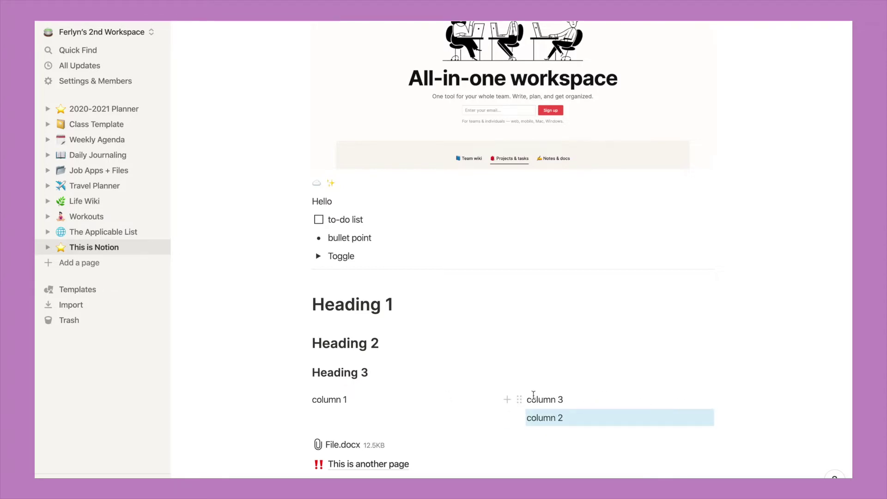
left_click_drag(307, 401, 545, 433)
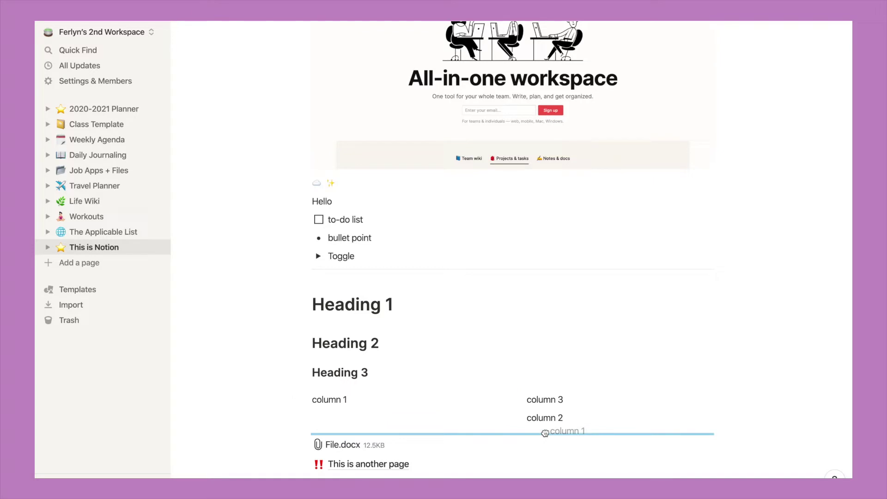
left_click_drag(545, 433, 546, 431)
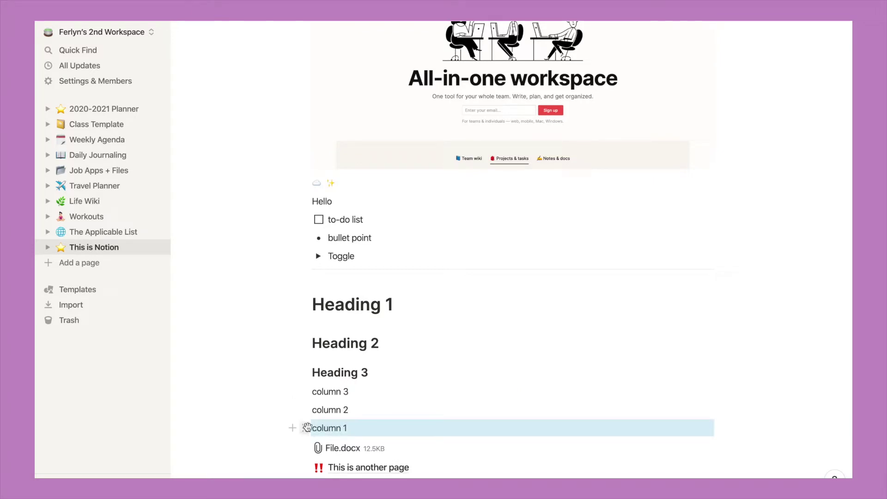
- Move columns 1 and 2 back out beside column 3, then open 'This is another page'
left_click_drag(308, 427, 719, 401)
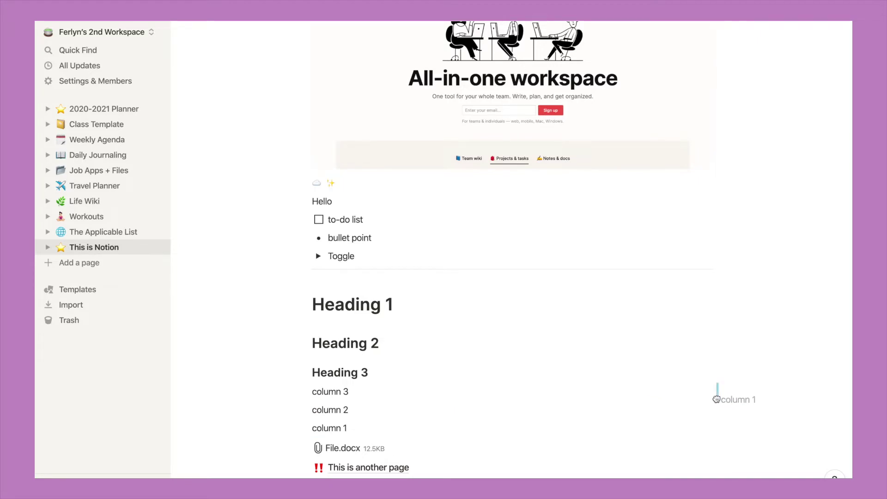
left_click_drag(717, 399, 717, 398)
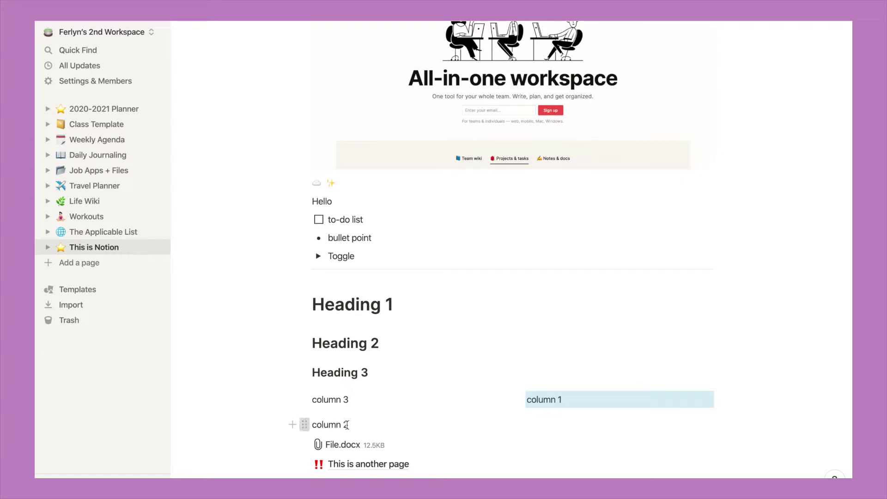
left_click_drag(305, 425, 727, 402)
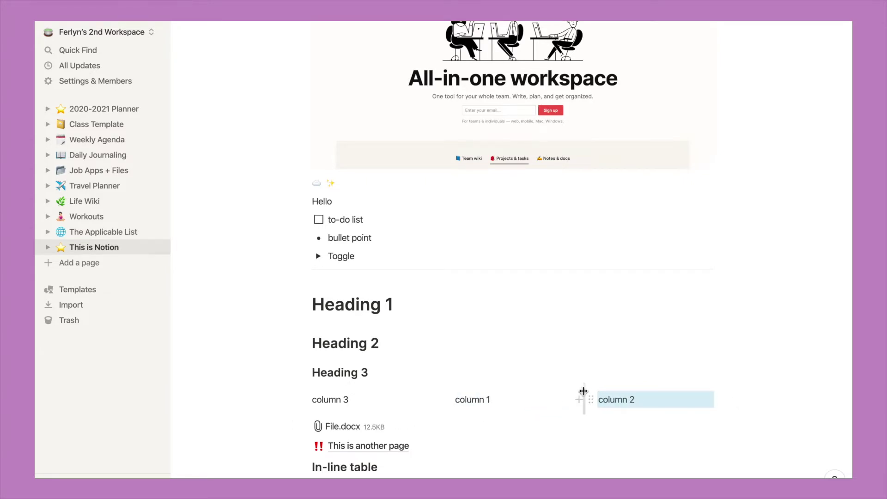
left_click(583, 392)
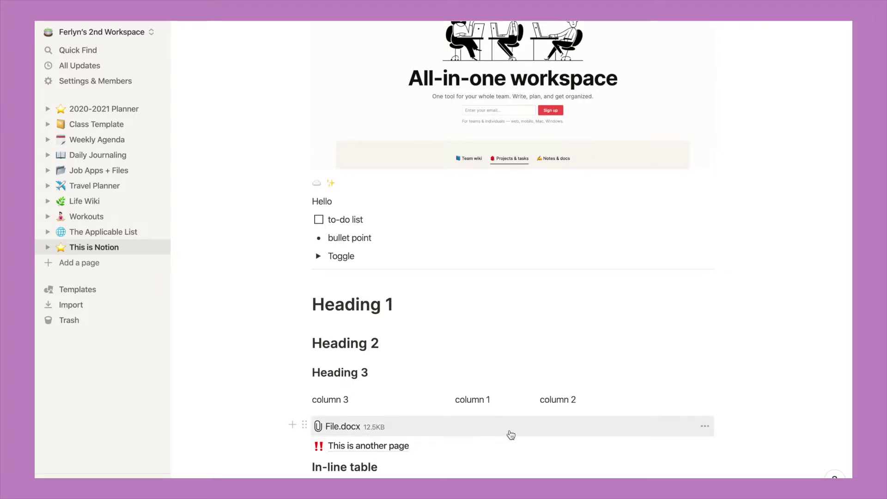
left_click(405, 448)
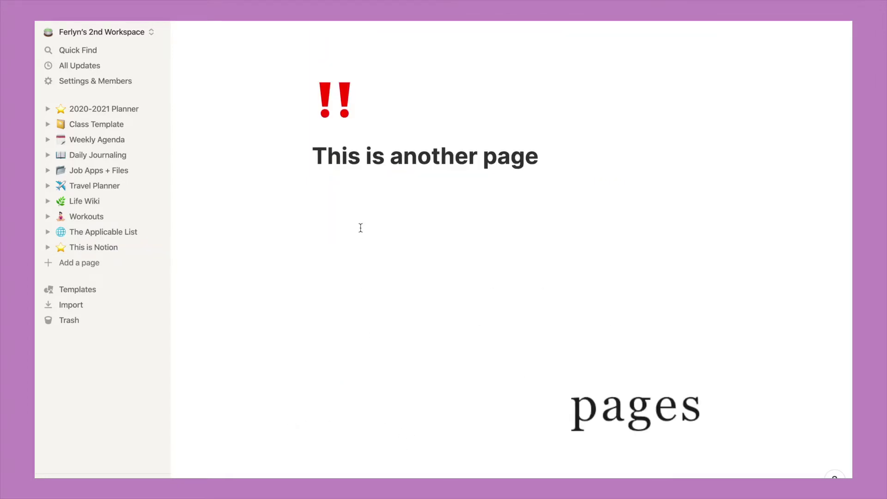
- Go back to This is Notion and drag Page in Calendar's edge to new dates
key("super+bracketleft")
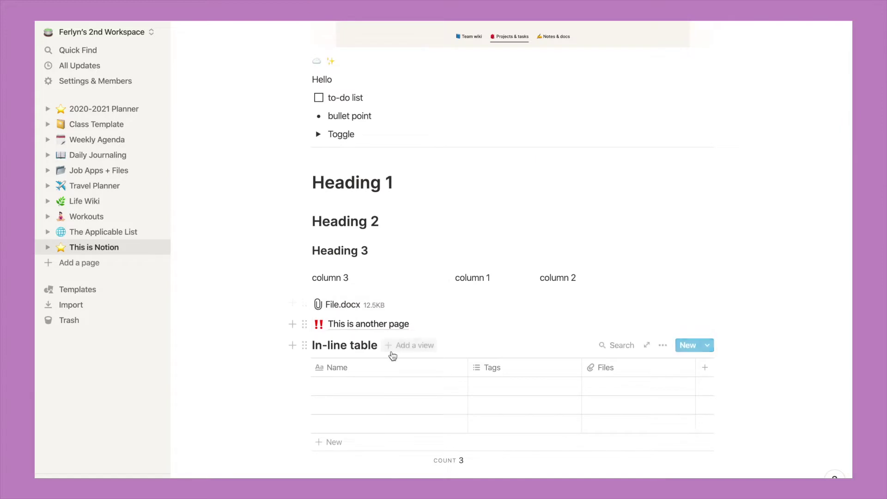
scroll(392, 351, "down", 1)
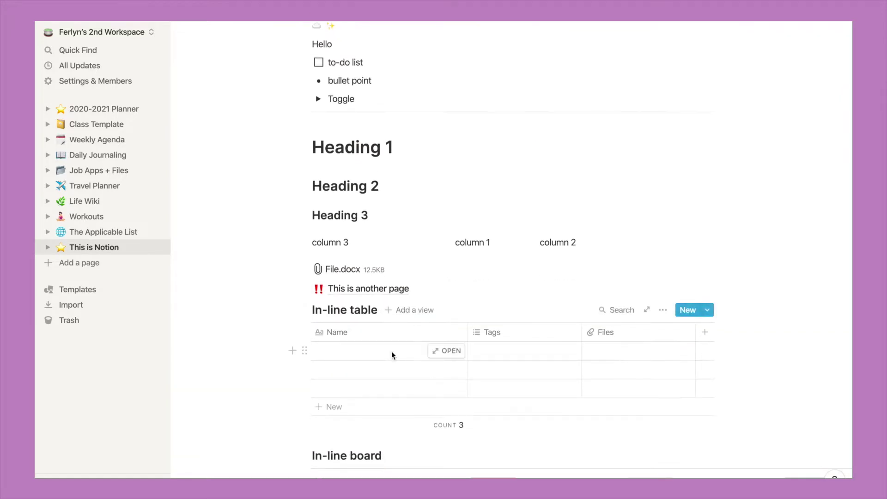
scroll(392, 351, "down", 3)
scroll(387, 427, "down", 6)
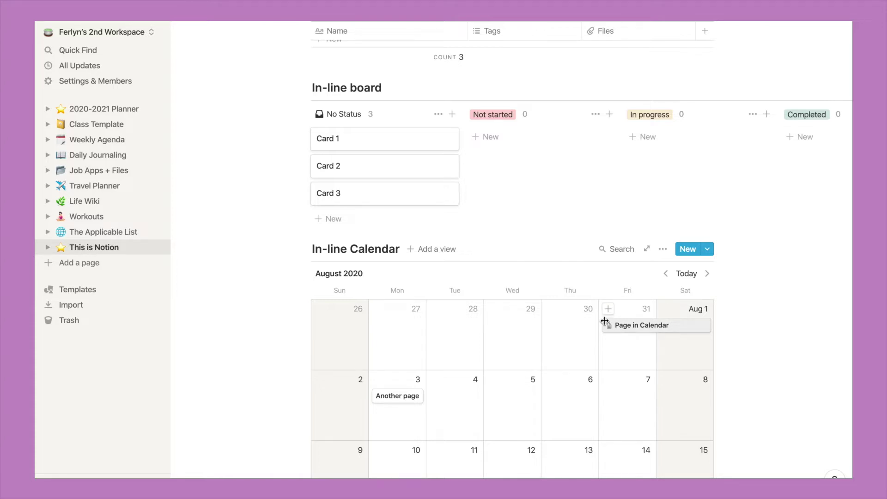
left_click_drag(605, 321, 595, 336)
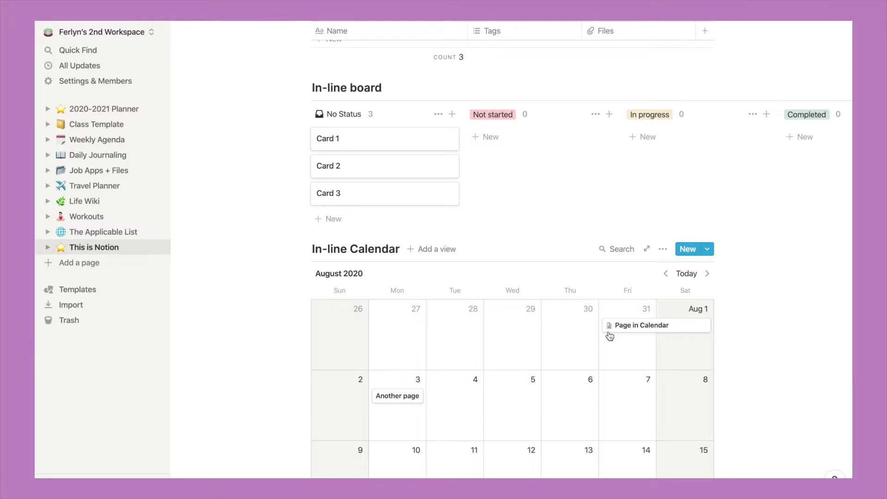
- Preview the Another page calendar entry, close it, and scroll down to the video embed
left_click(397, 396)
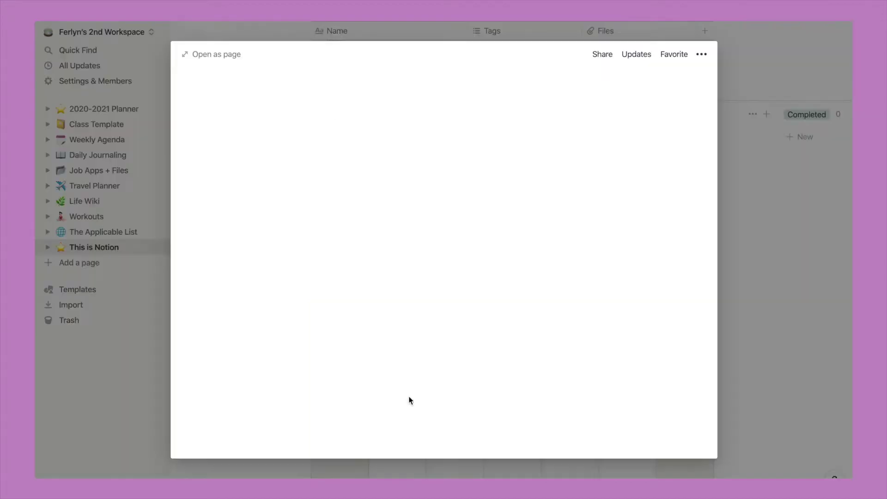
left_click(775, 279)
scroll(775, 279, "down", 10)
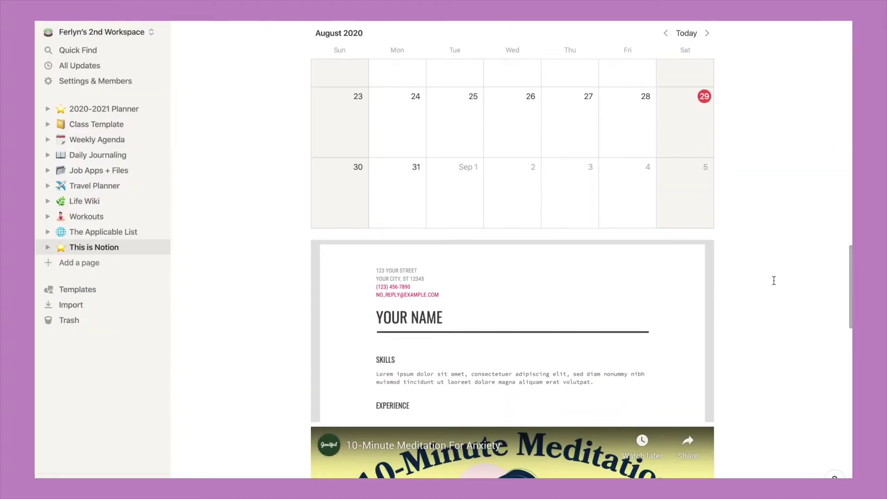
scroll(697, 372, "down", 4)
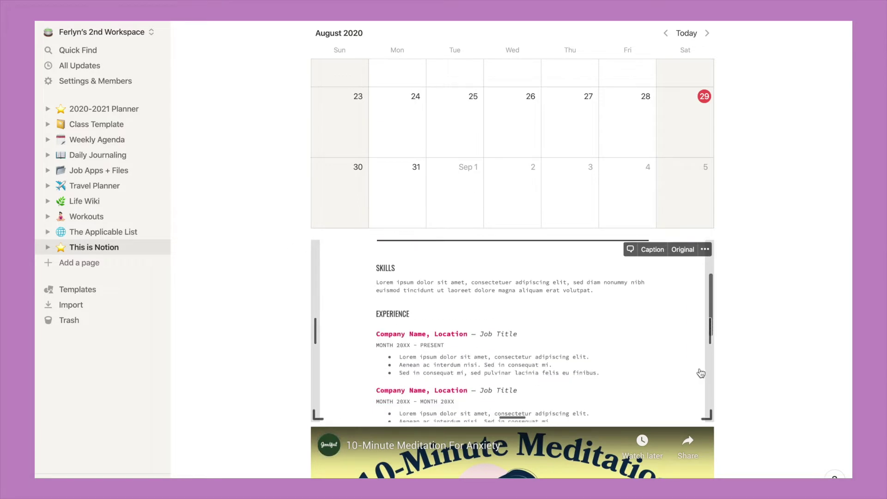
scroll(740, 380, "down", 3)
scroll(648, 404, "down", 3)
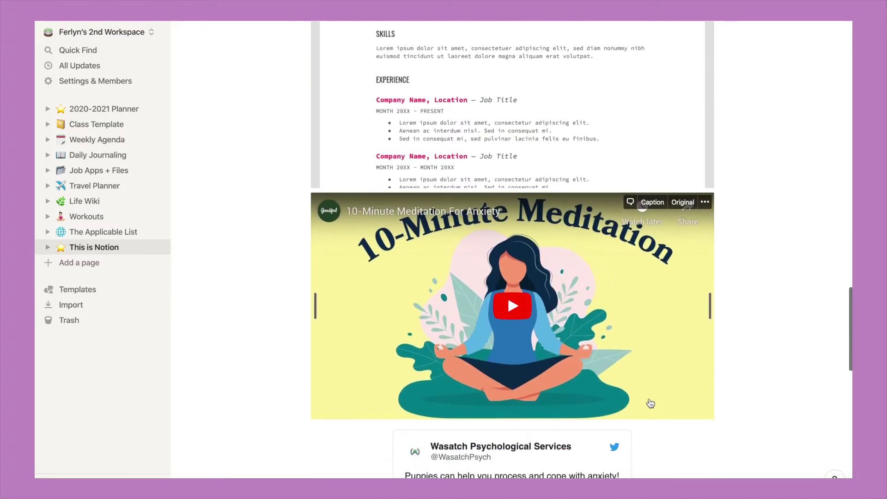
scroll(650, 403, "down", 1)
- Play the 10-Minute Meditation For Anxiety video and pause it at 0:02
left_click(508, 281)
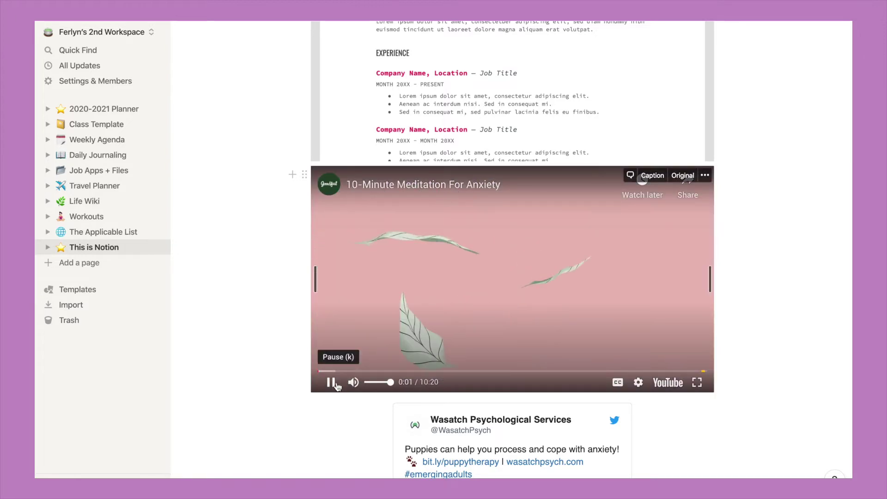
left_click(337, 385)
scroll(353, 439, "down", 5)
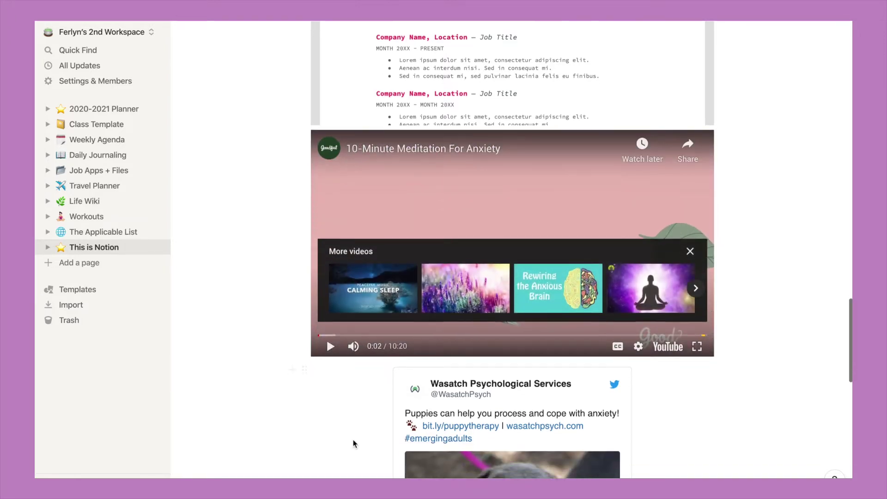
scroll(498, 404, "down", 5)
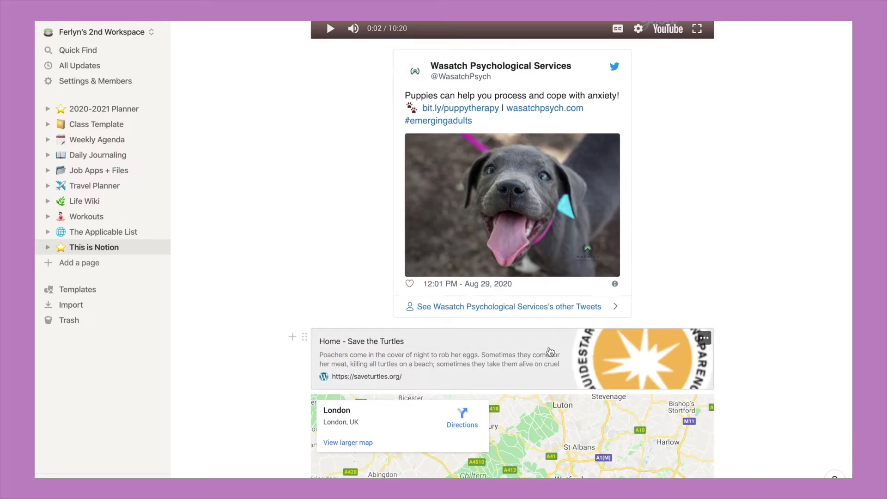
scroll(719, 379, "down", 7)
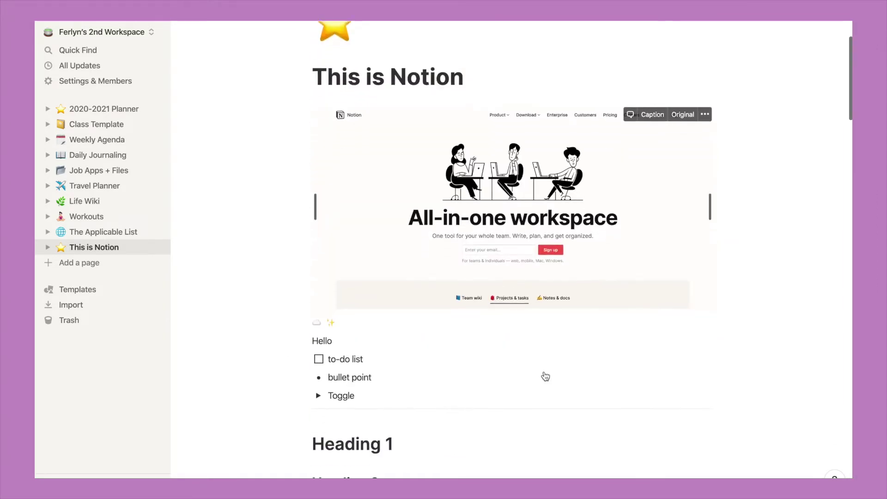
- Insert an empty image block below the page's closing quote using the /image command
scroll(545, 375, "down", 6)
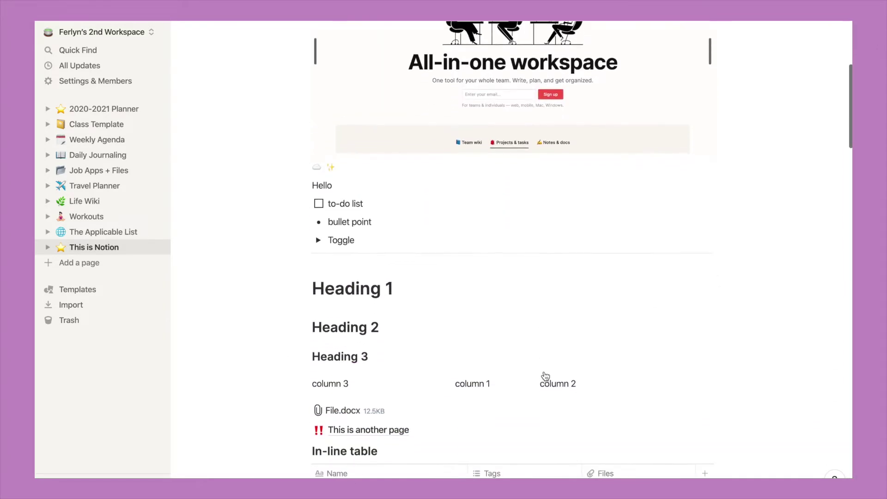
scroll(545, 375, "down", 8)
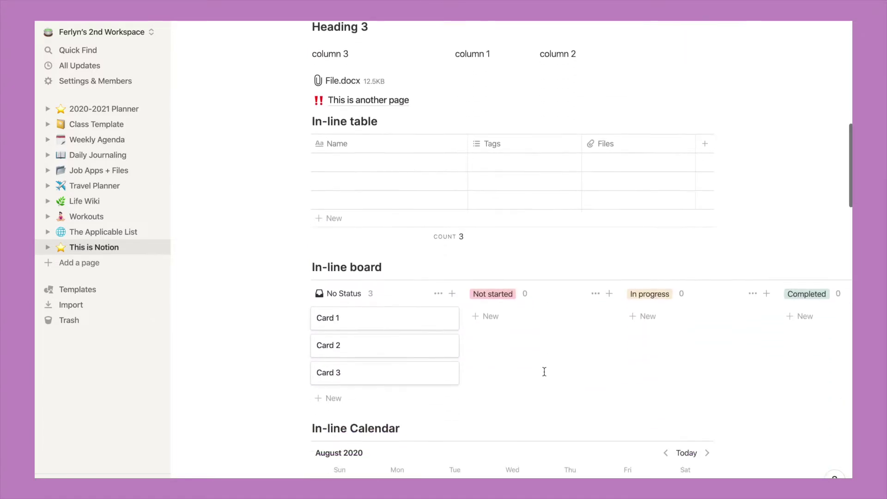
scroll(544, 371, "down", 7)
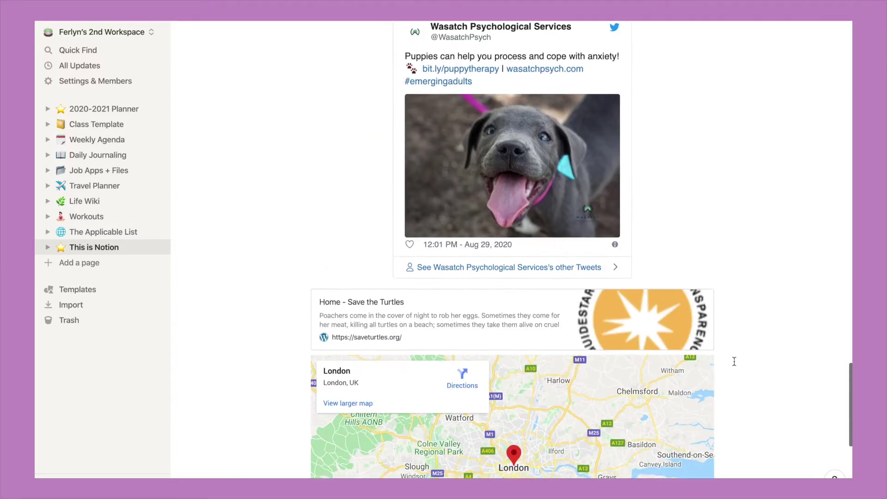
scroll(734, 362, "down", 6)
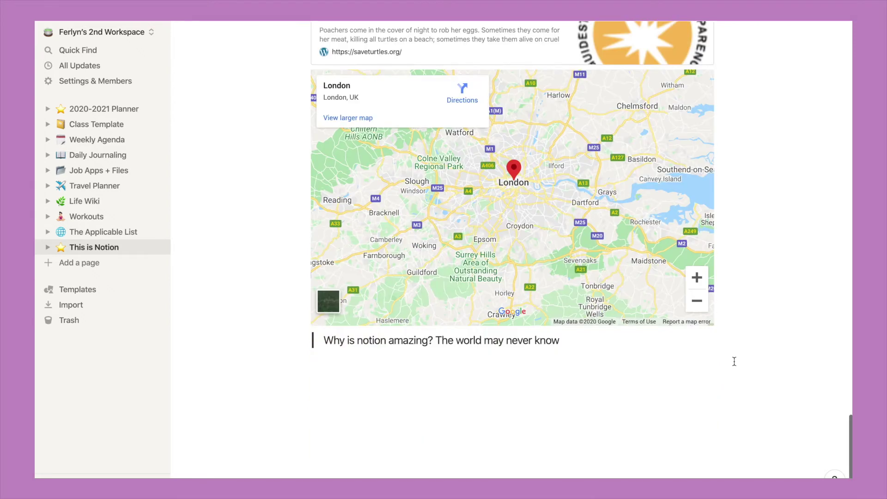
left_click(340, 383)
type("/")
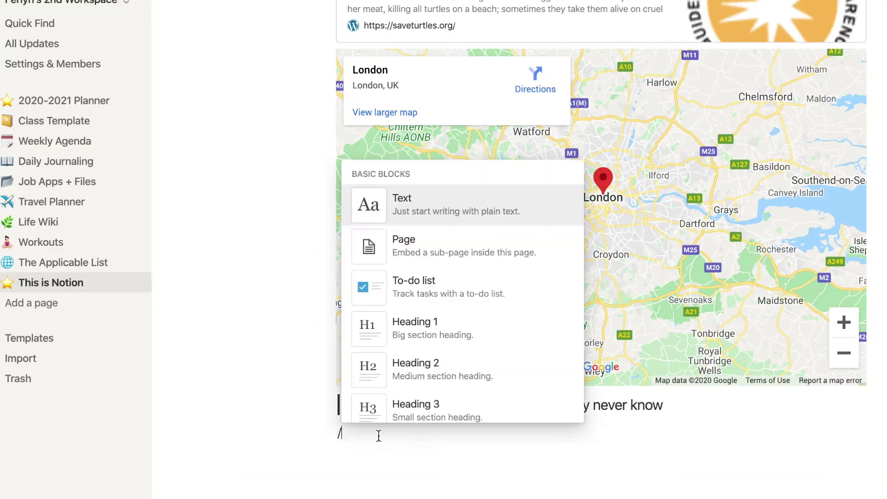
scroll(354, 338, "down", 1)
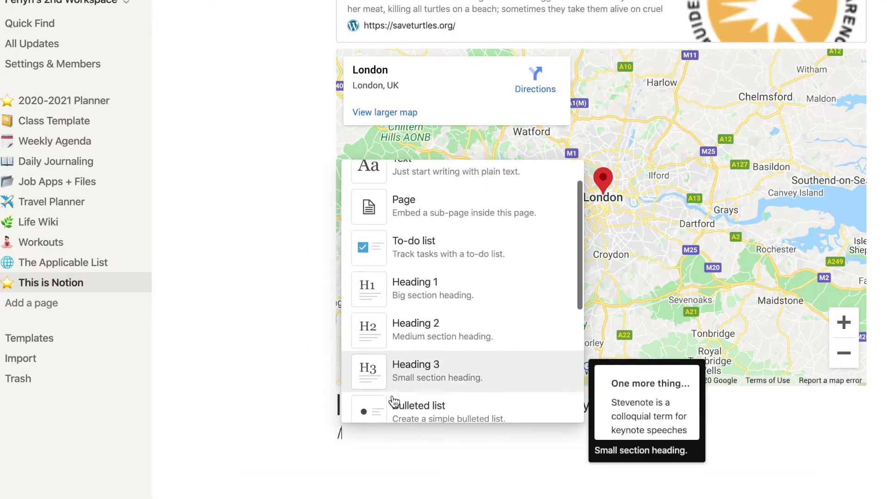
scroll(393, 402, "down", 10)
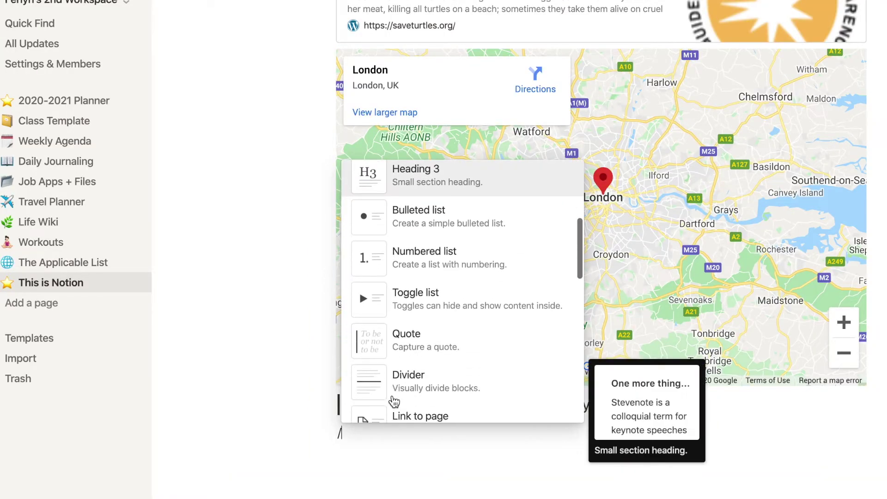
scroll(393, 401, "down", 8)
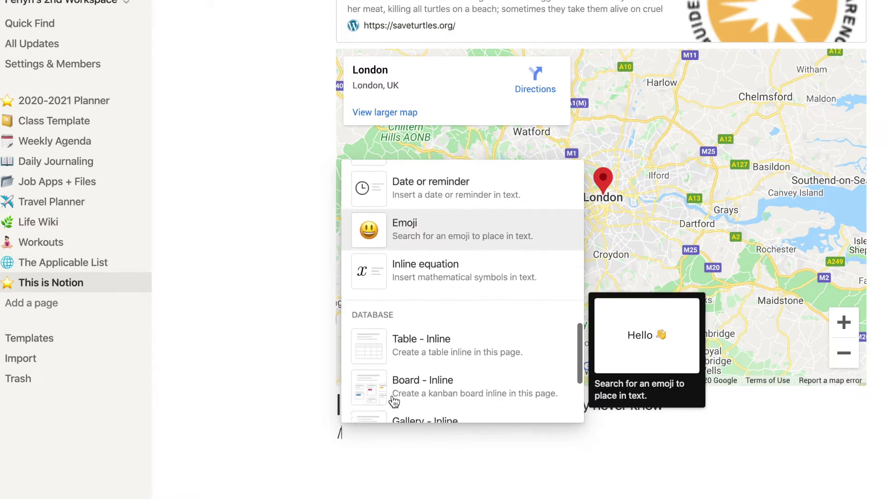
scroll(394, 402, "down", 10)
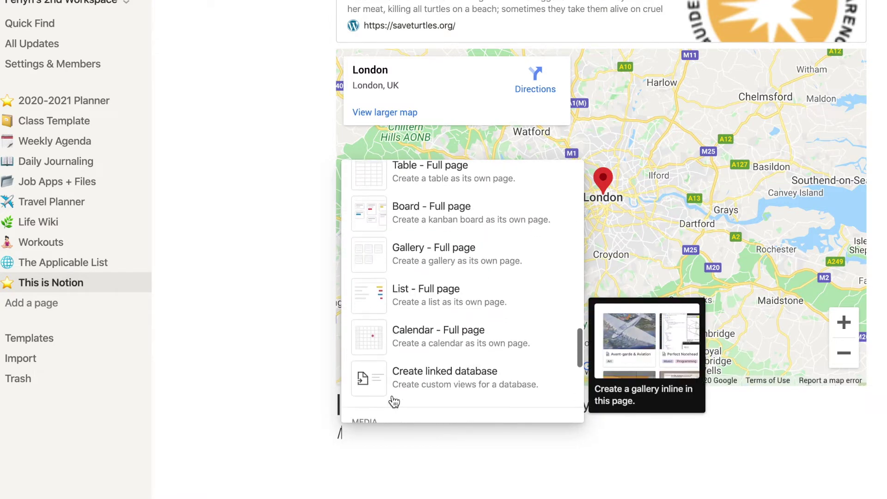
type("image")
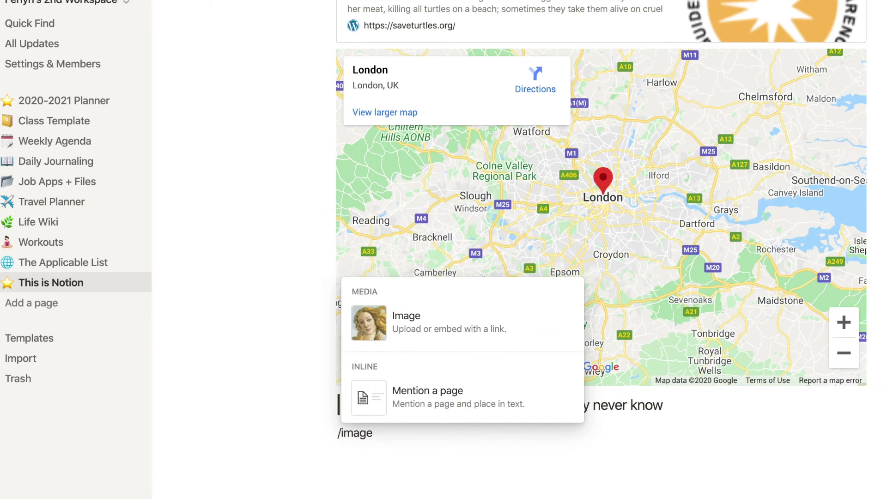
left_click(453, 344)
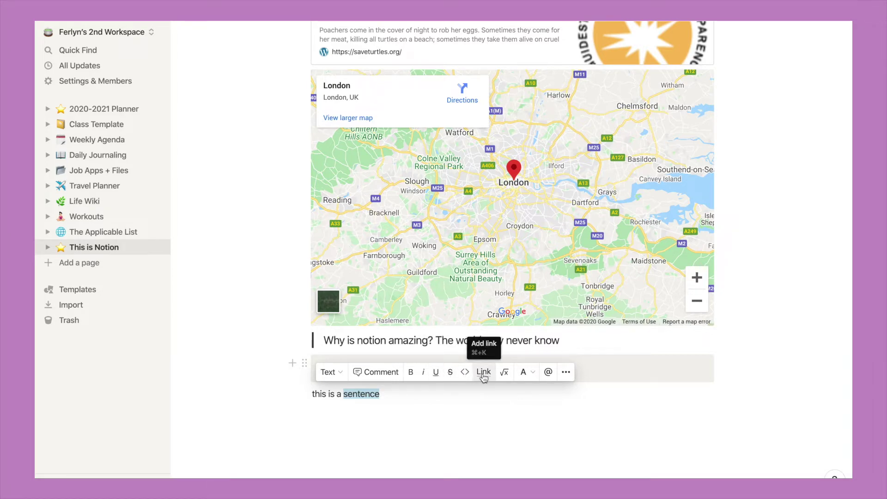
- Apply the Yellow background color to the 'this is a sentence' block
left_click(396, 396)
scroll(323, 369, "down", 2)
left_click(296, 344)
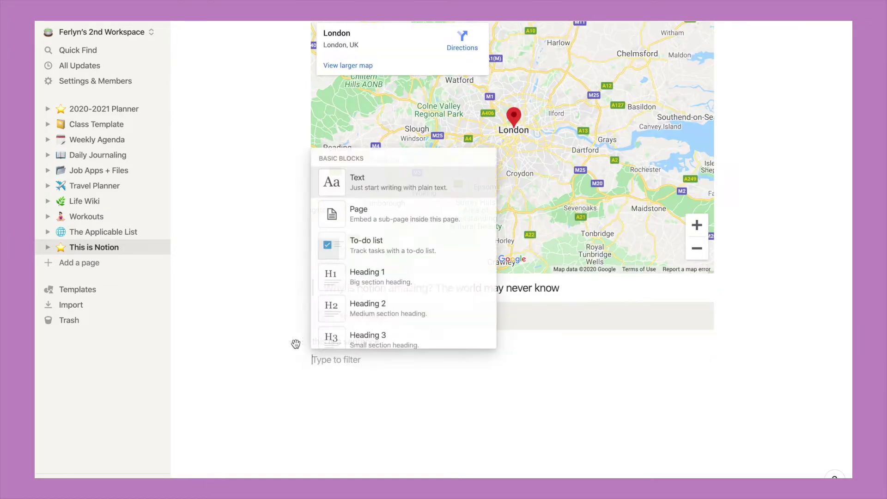
left_click(317, 361)
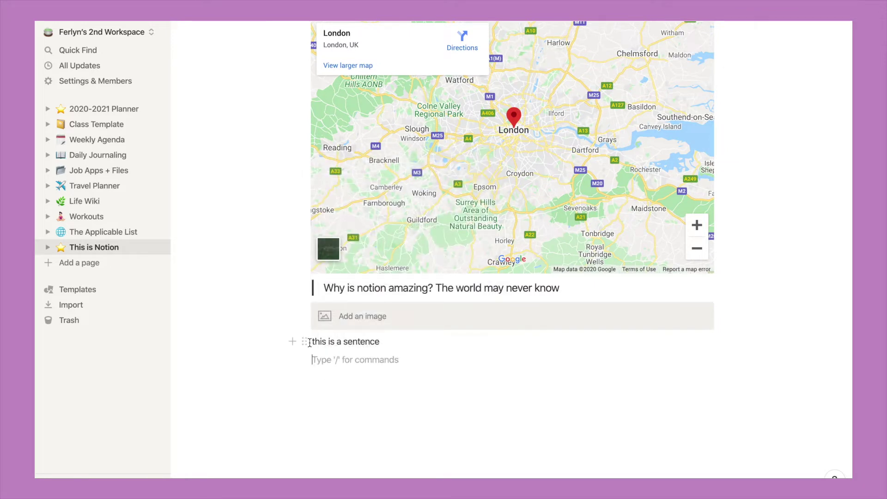
left_click(305, 343)
mouse_move(282, 398)
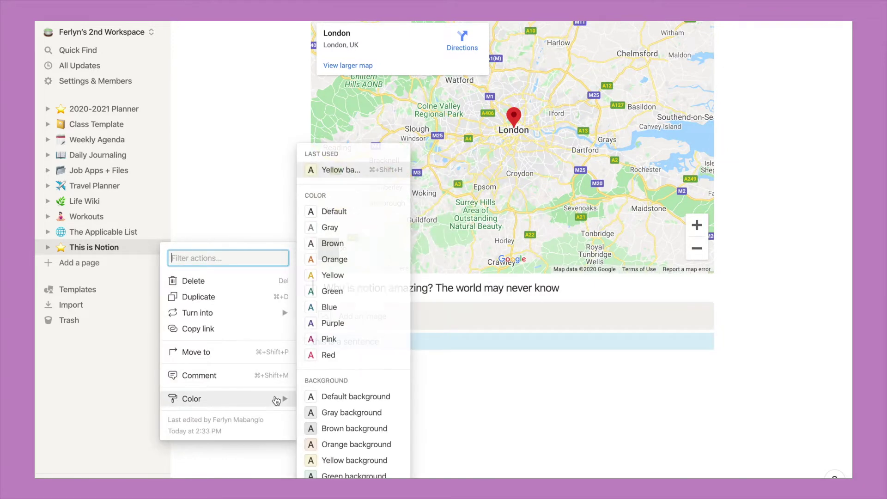
scroll(335, 406, "down", 3)
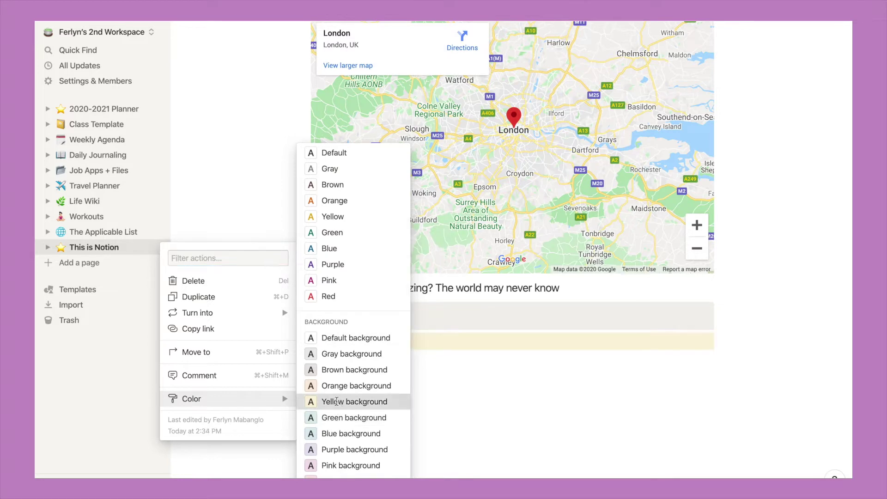
left_click(336, 401)
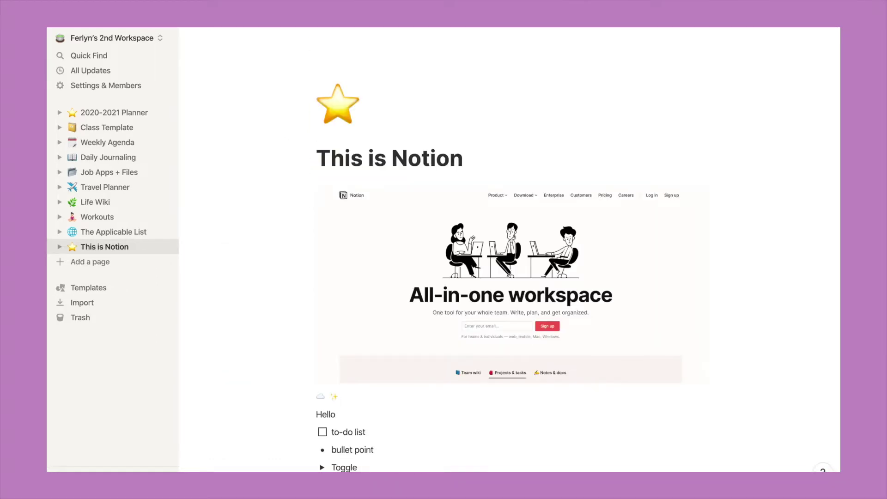
- Try Serif, Mono, full width and small text, returning to Default font at normal width
left_click(838, 29)
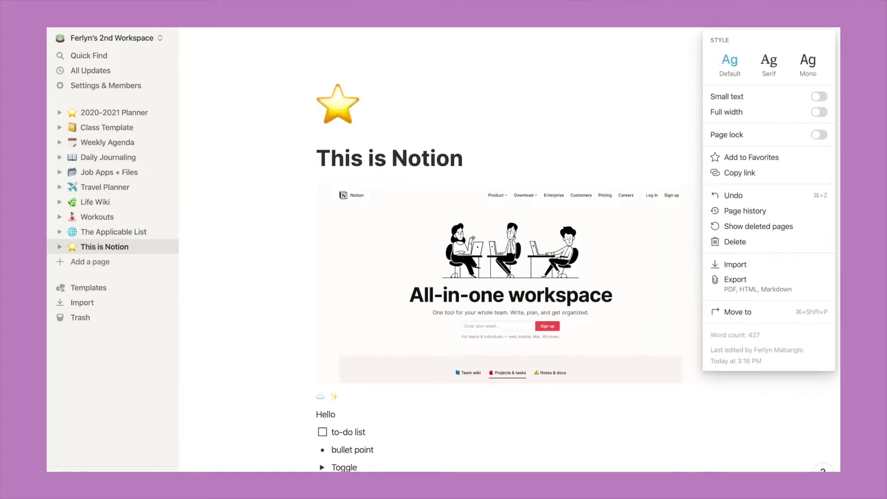
left_click(784, 58)
left_click(807, 70)
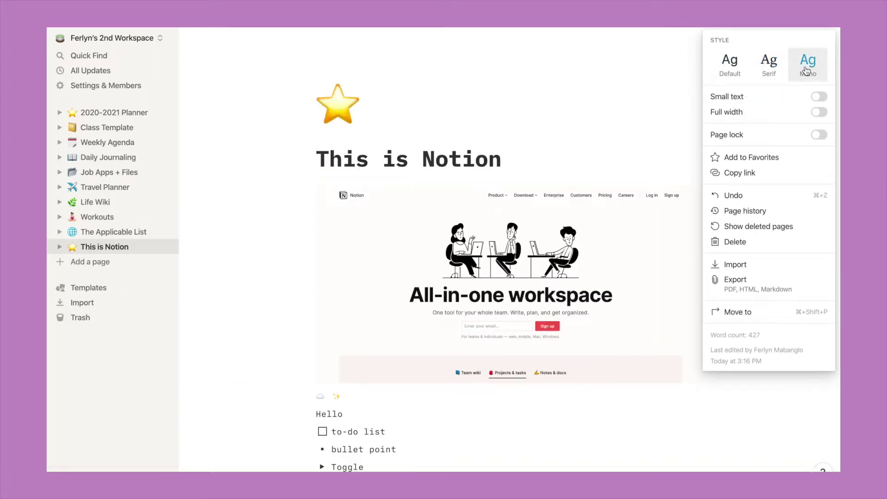
left_click(768, 65)
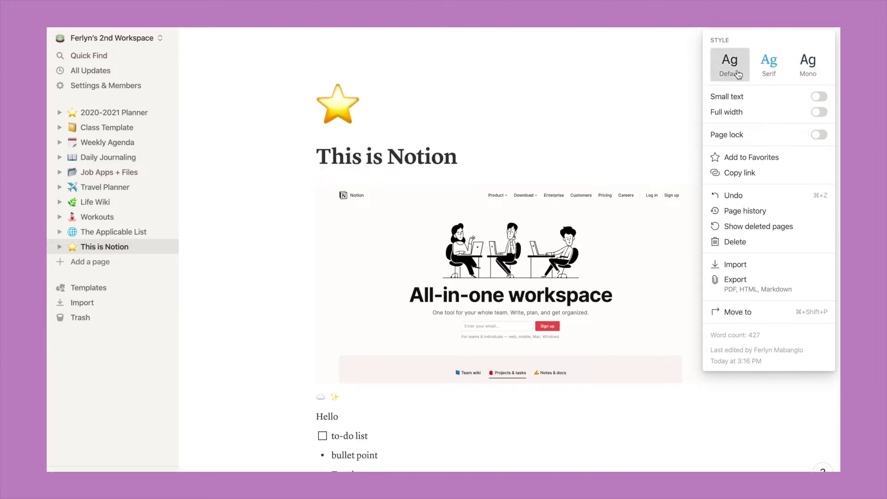
left_click(738, 73)
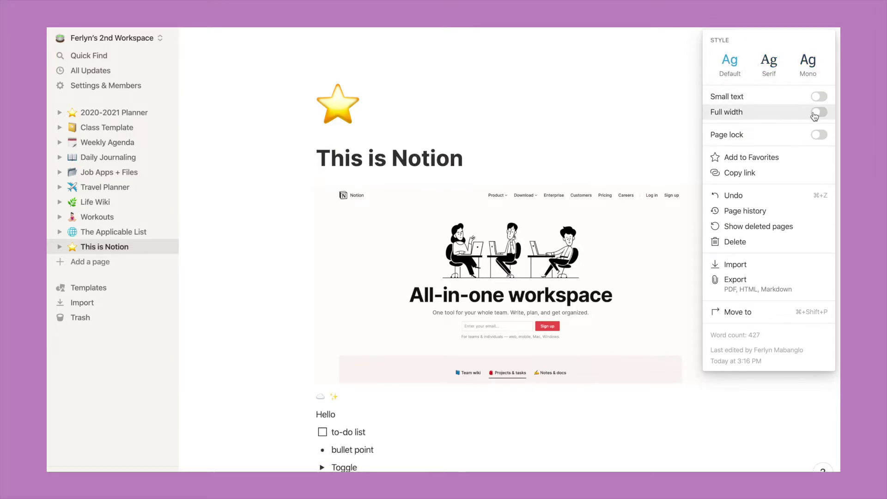
left_click(815, 113)
left_click(815, 112)
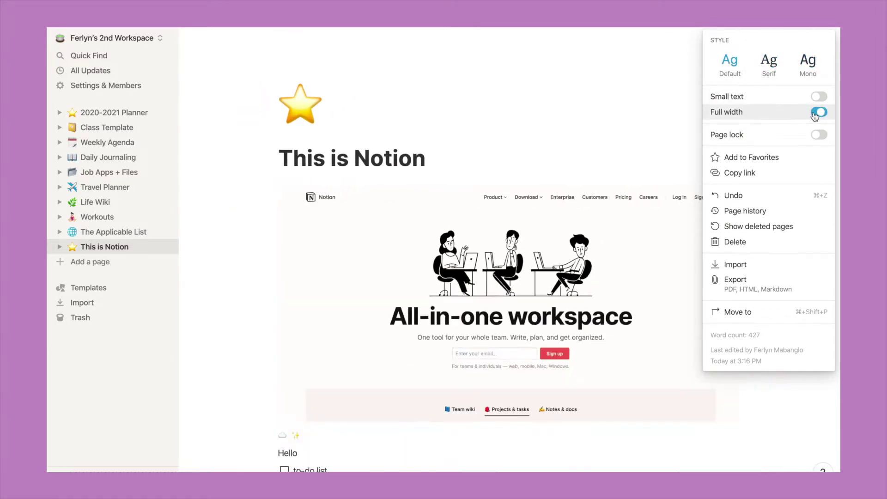
left_click(819, 97)
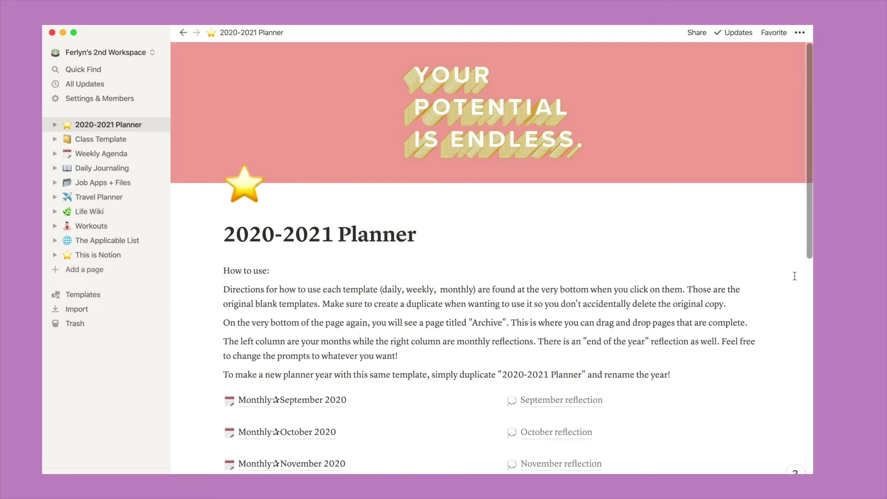
- Open the December reflection page and expand then collapse its first two questions
scroll(794, 275, "down", 3)
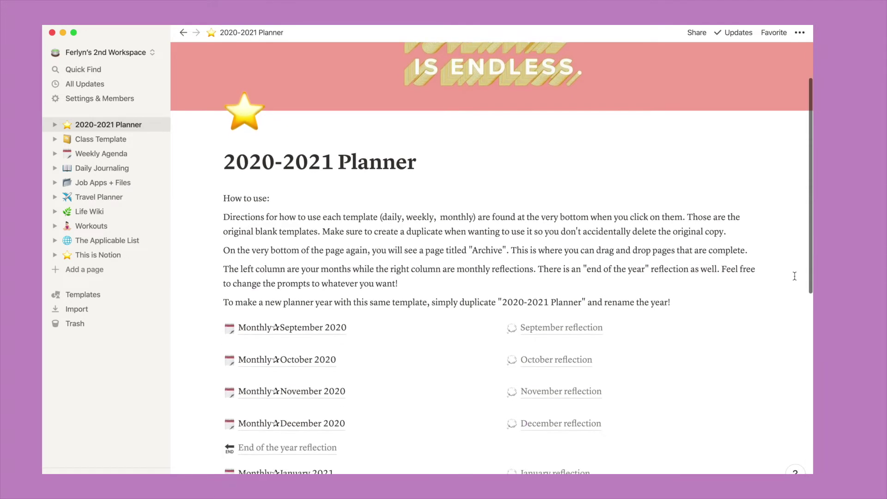
scroll(795, 276, "down", 5)
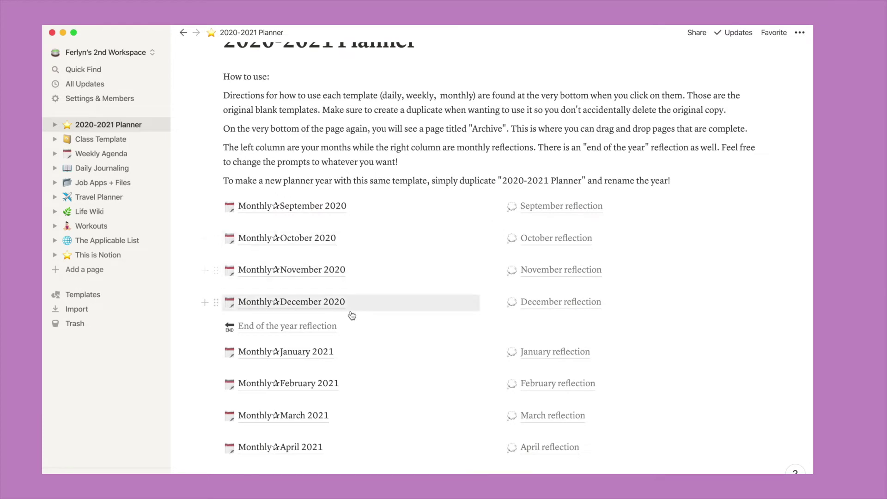
left_click(549, 308)
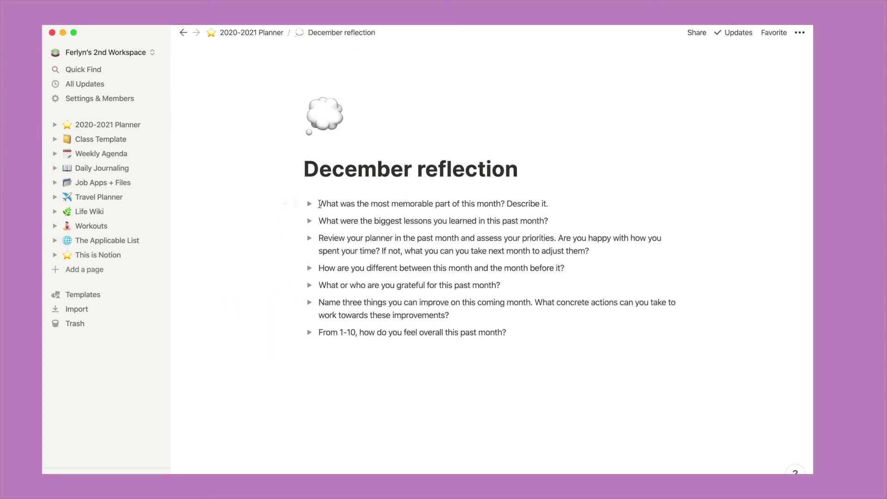
left_click(309, 204)
left_click(310, 238)
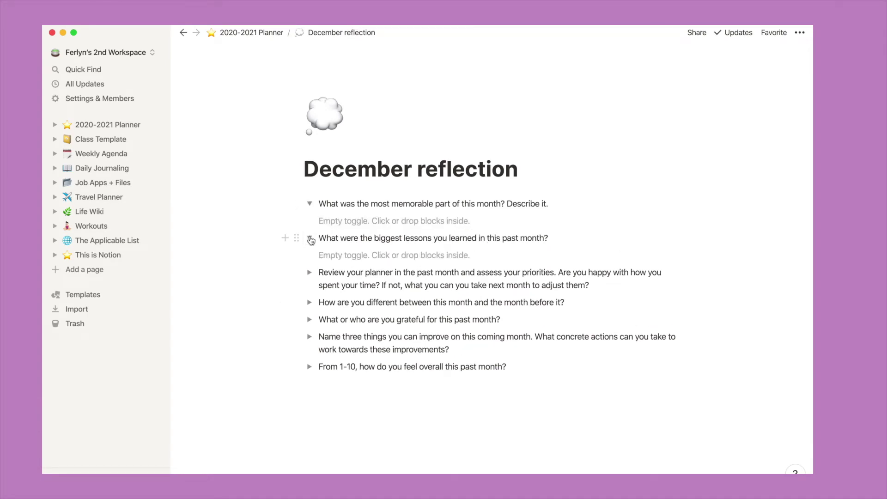
left_click(309, 238)
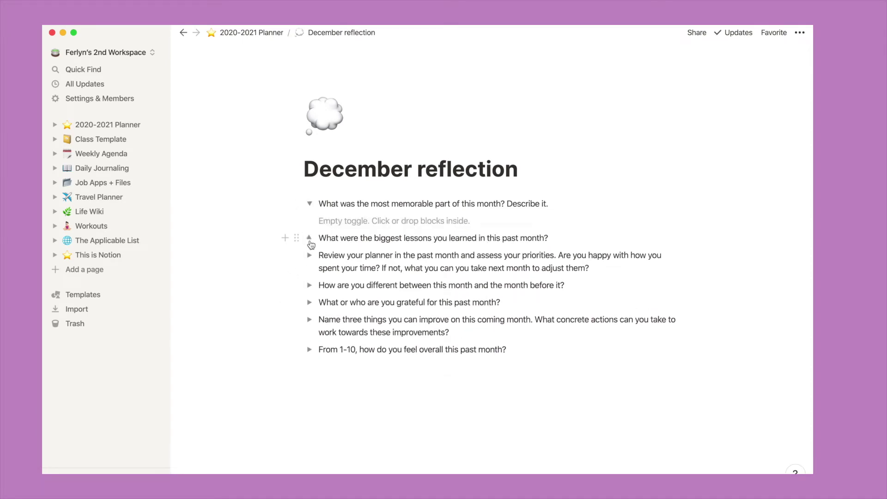
left_click(309, 204)
- Return to the 2020-2021 Planner and open Monthly December 2020
left_click(269, 36)
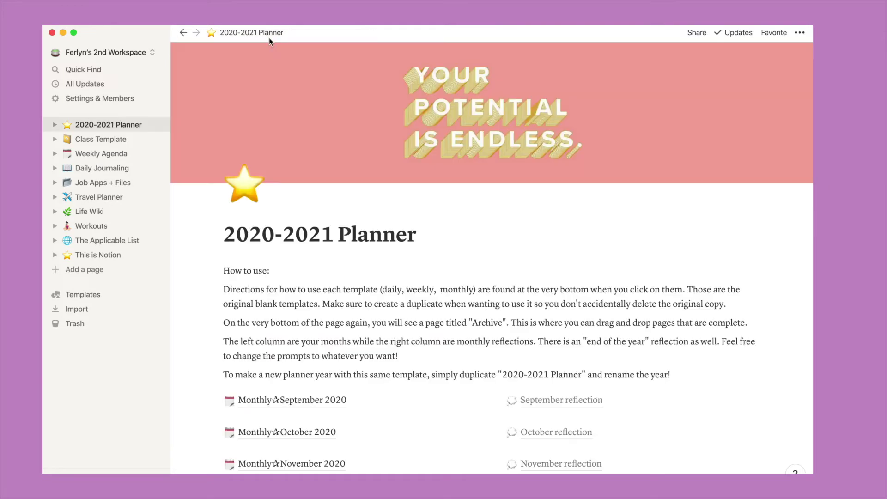
scroll(338, 284, "down", 3)
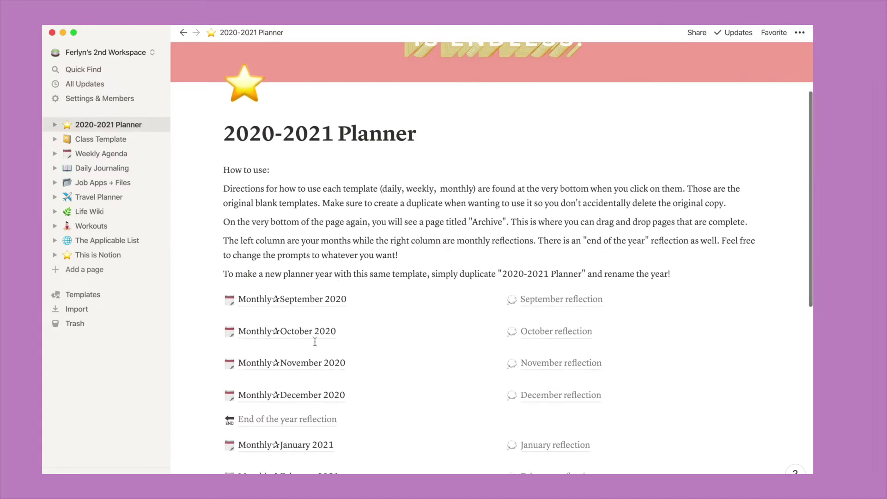
left_click(311, 395)
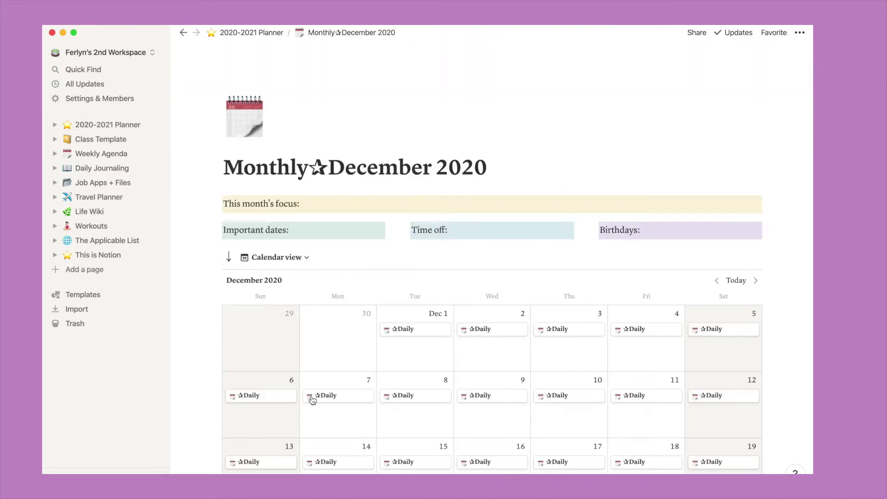
- Preview the Dec 3 Daily entry's schedule and tasks, close it, and return to the 2020-2021 Planner
scroll(313, 400, "down", 2)
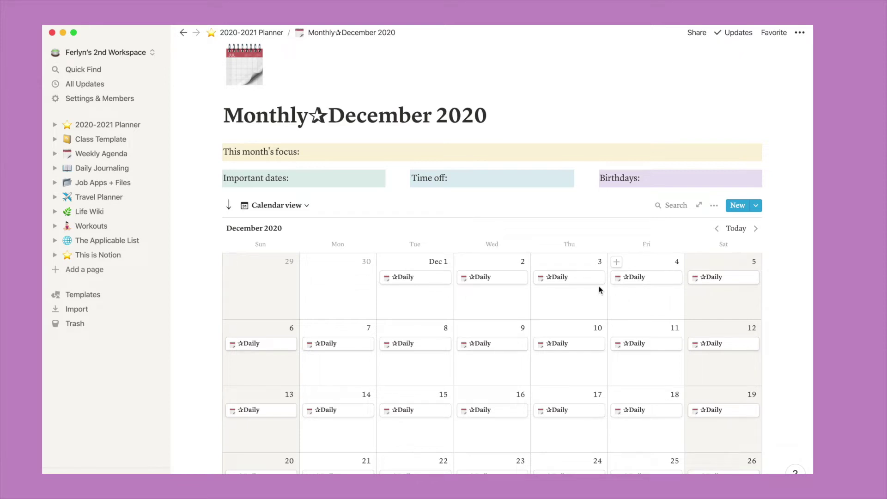
left_click(583, 278)
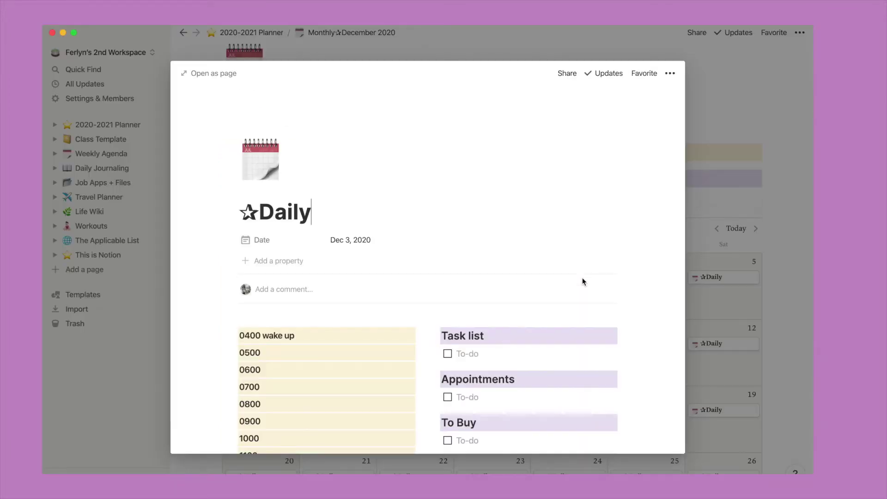
scroll(584, 281, "down", 5)
scroll(583, 280, "down", 4)
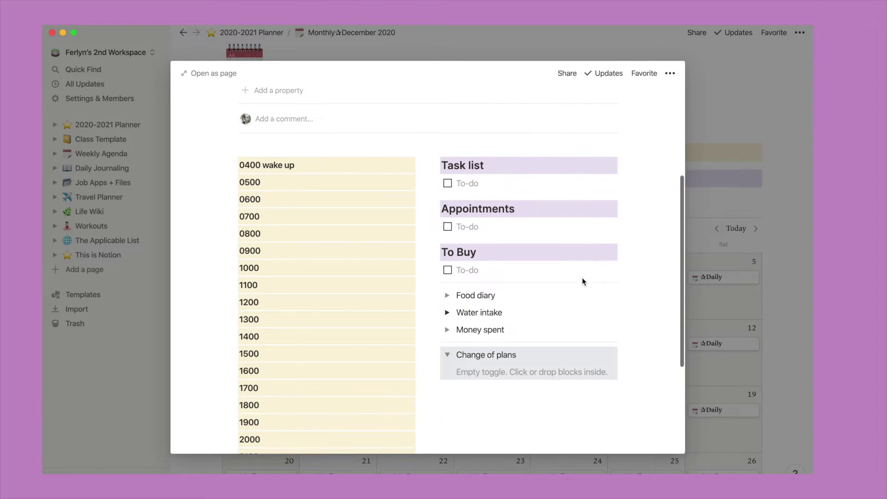
scroll(583, 282, "up", 5)
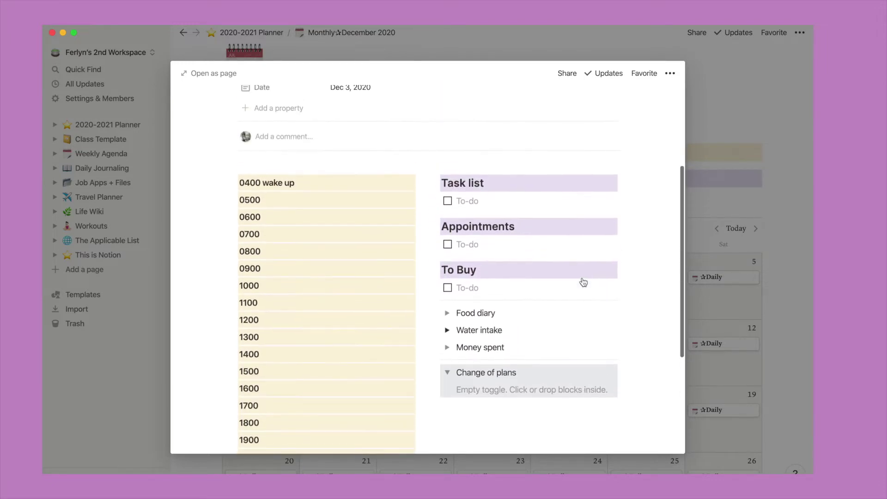
left_click(775, 193)
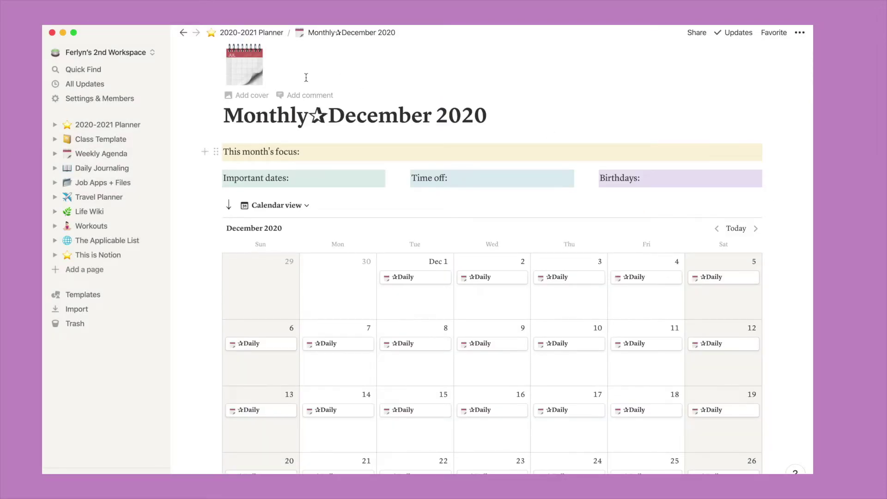
left_click(265, 31)
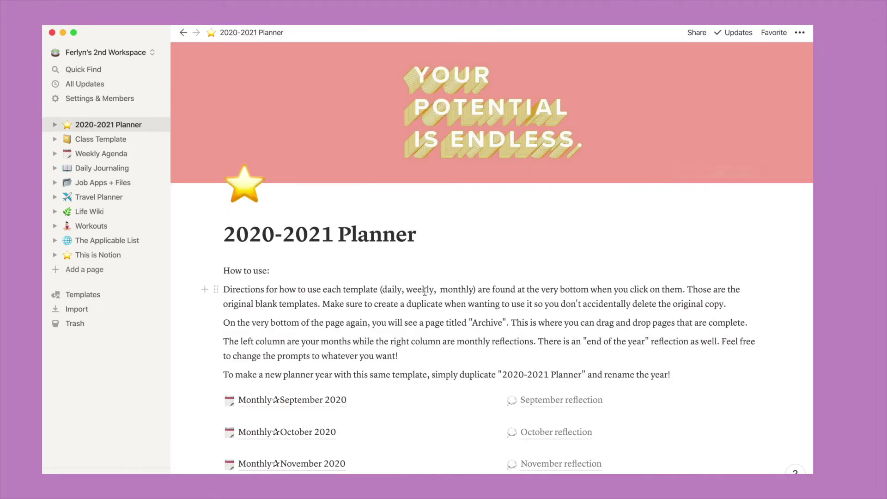
scroll(424, 292, "down", 3)
scroll(424, 292, "down", 4)
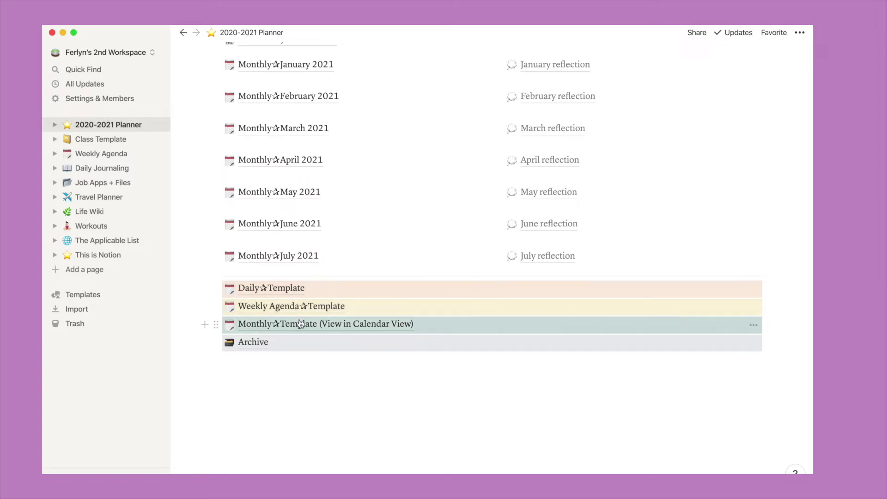
mouse_move(306, 259)
left_mouse_down()
mouse_move(297, 351)
mouse_move(306, 259)
left_mouse_up()
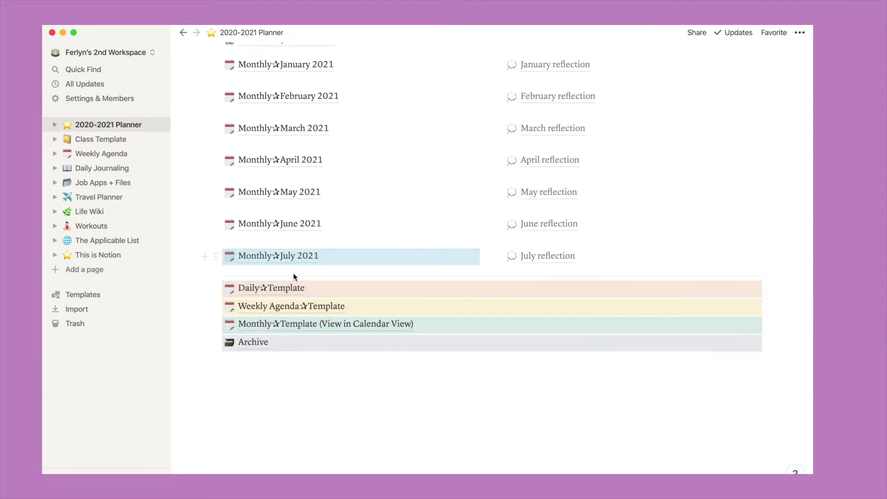
left_click(292, 307)
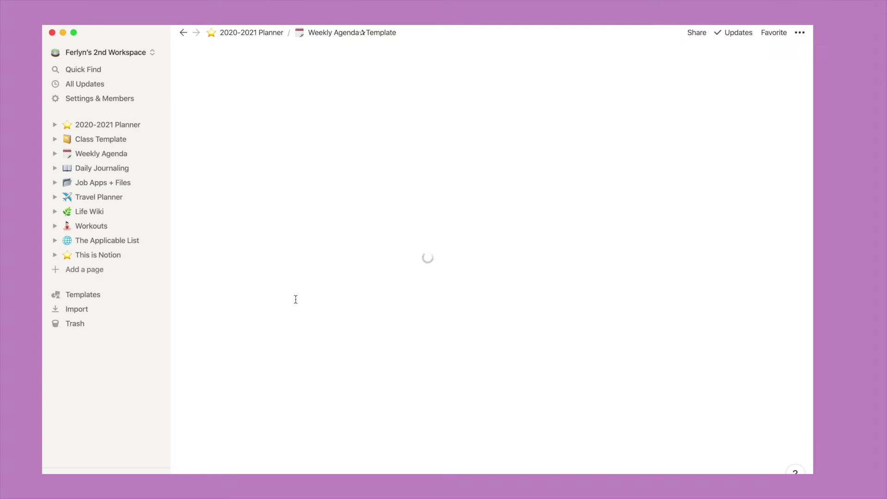
scroll(296, 300, "down", 3)
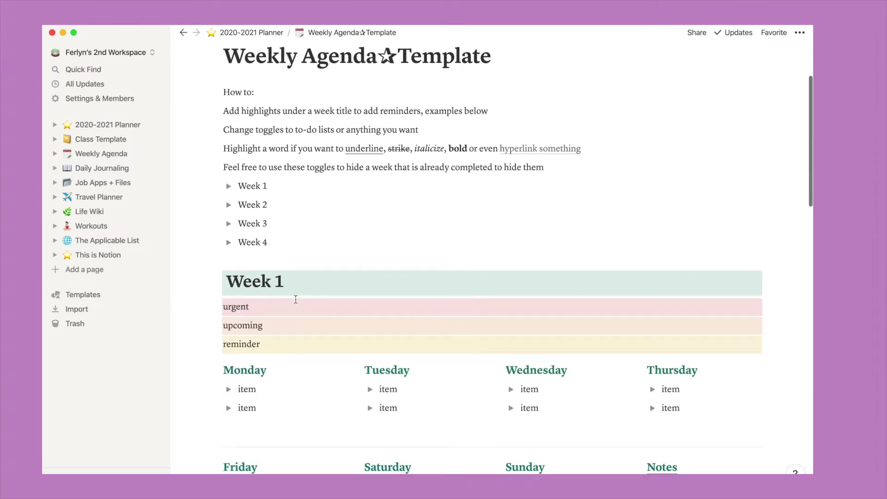
scroll(296, 300, "down", 6)
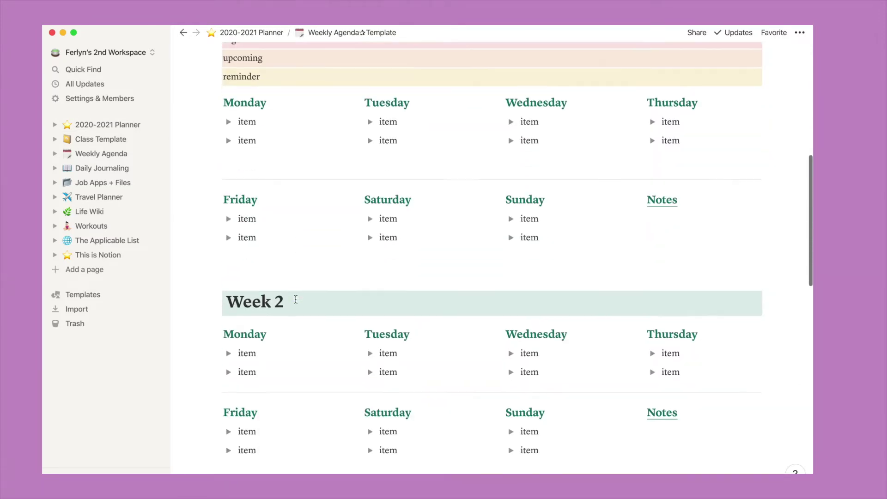
scroll(296, 299, "down", 7)
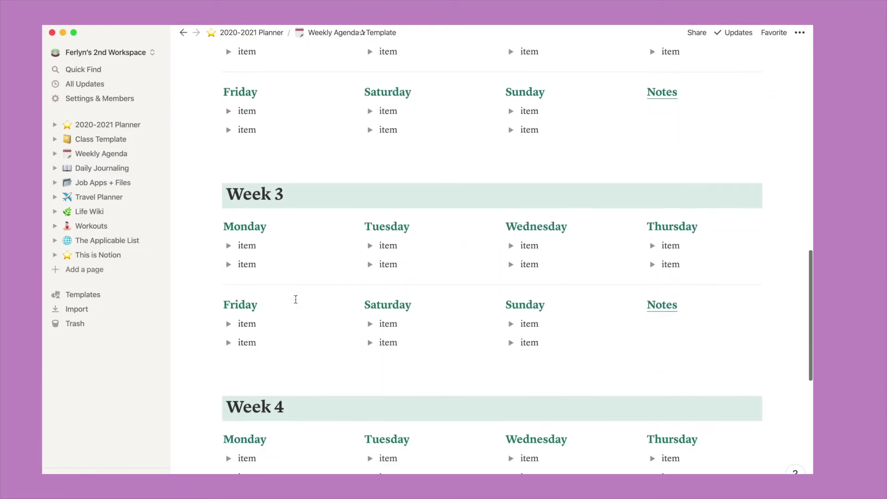
scroll(295, 299, "down", 5)
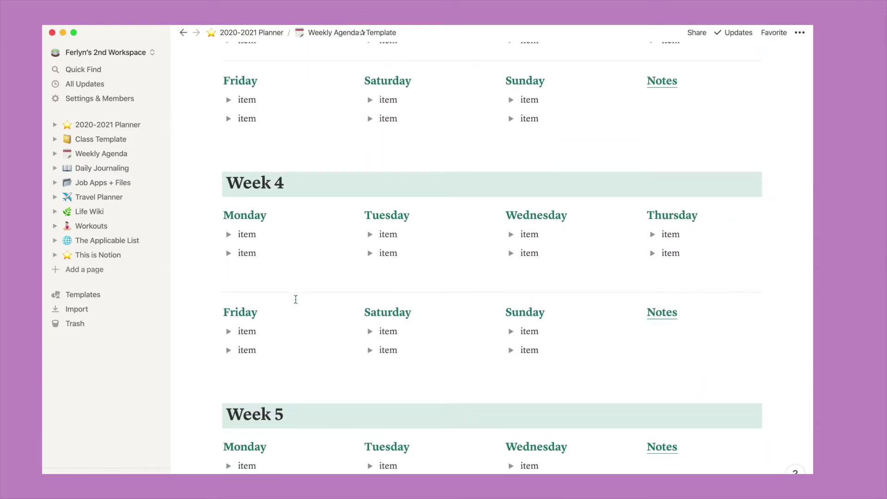
scroll(295, 299, "up", 18)
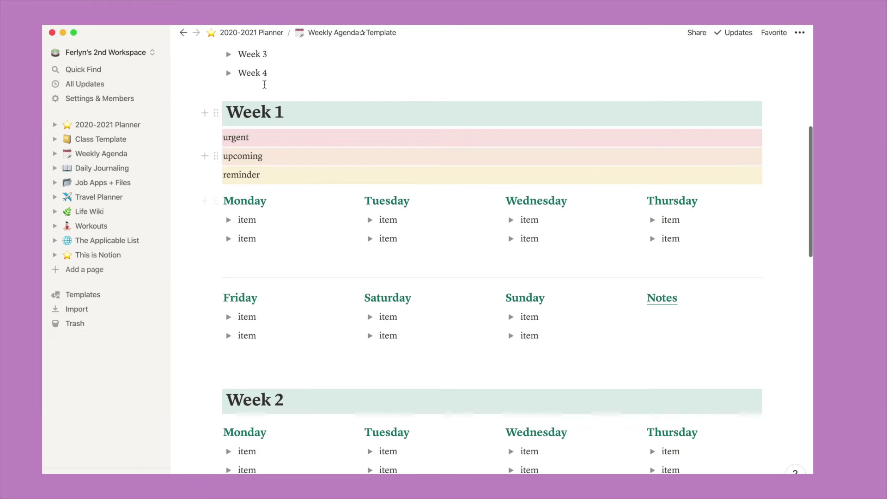
left_click(269, 30)
scroll(276, 305, "down", 15)
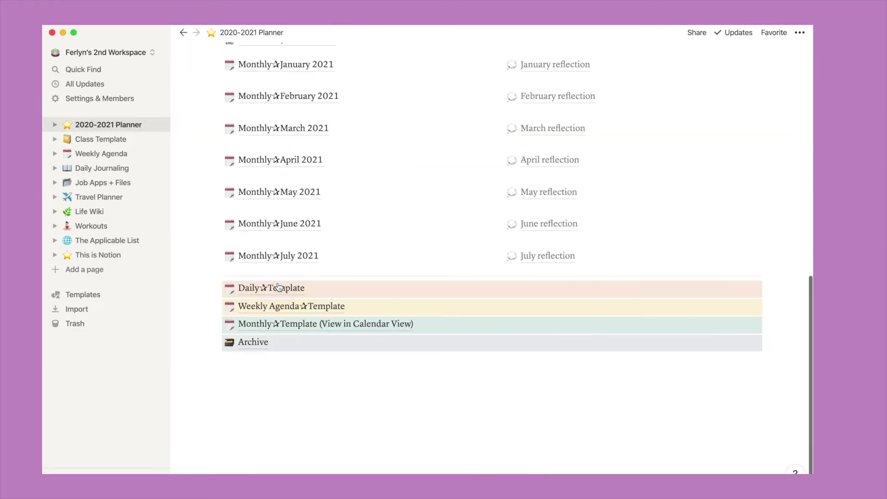
left_click(272, 323)
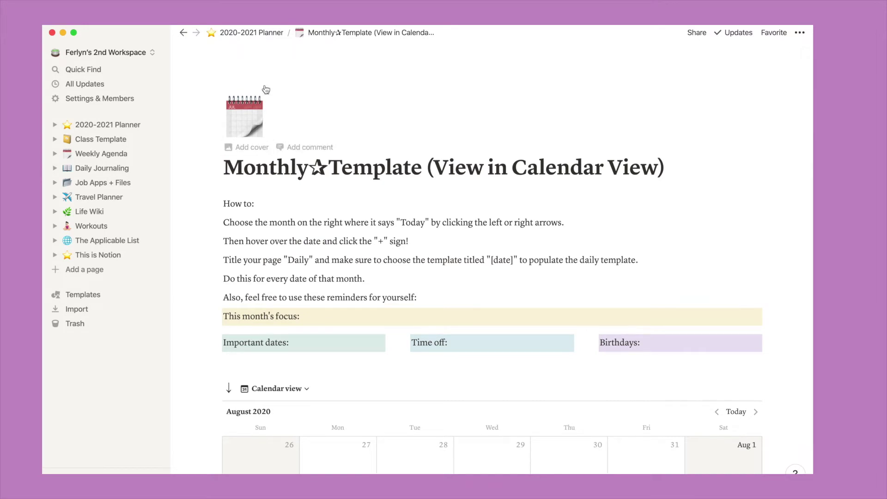
left_click(260, 36)
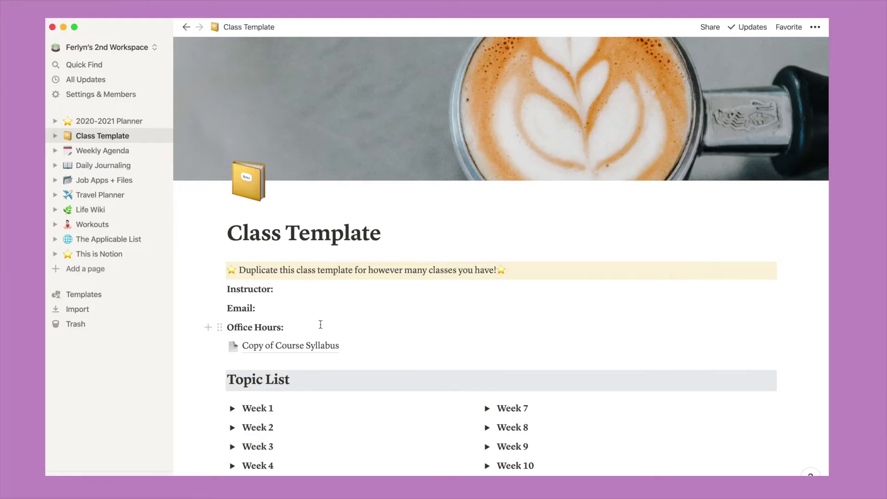
- Scroll through Class Template and expand then collapse Week 1
scroll(320, 325, "down", 4)
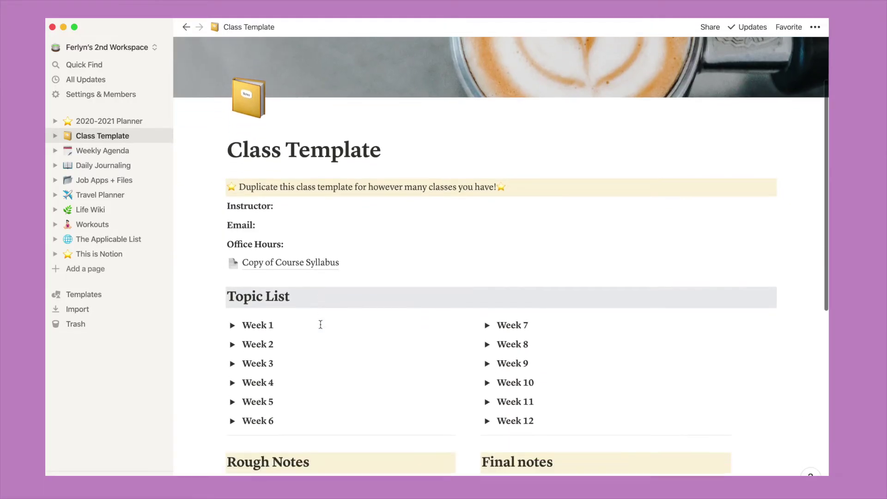
scroll(320, 324, "down", 1)
scroll(321, 324, "down", 3)
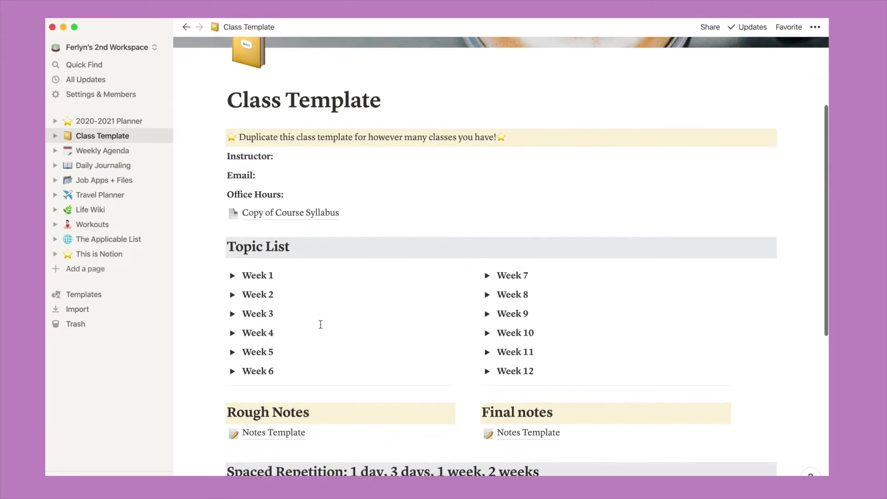
scroll(321, 325, "down", 1)
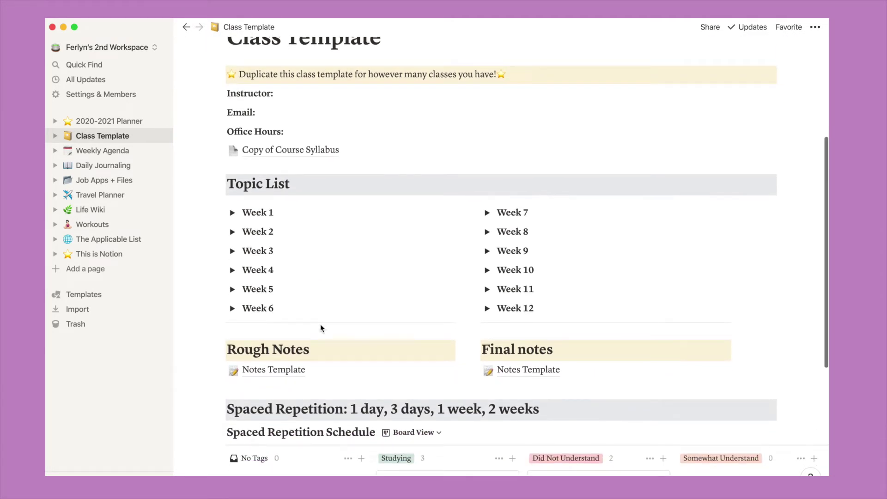
scroll(321, 326, "down", 2)
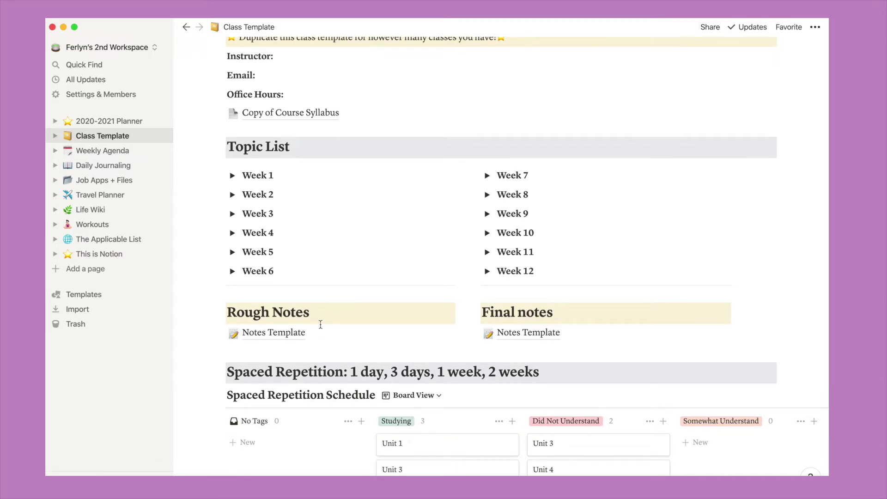
scroll(370, 262, "up", 5)
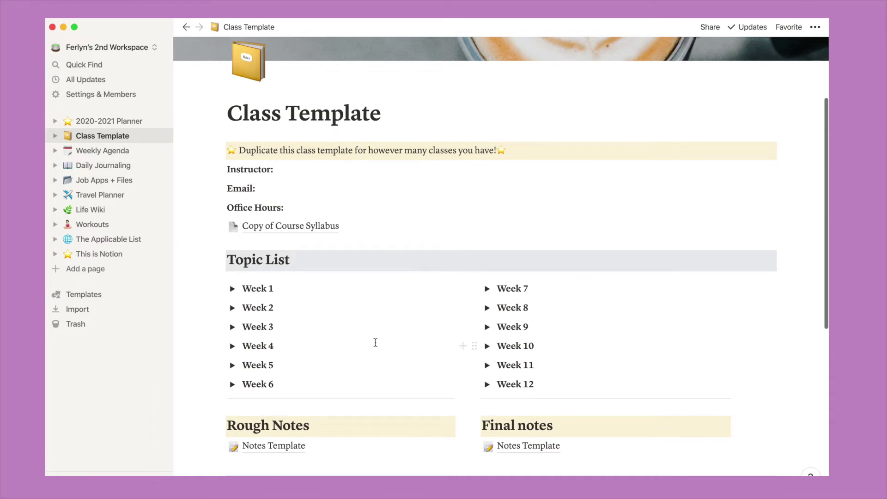
left_click(232, 289)
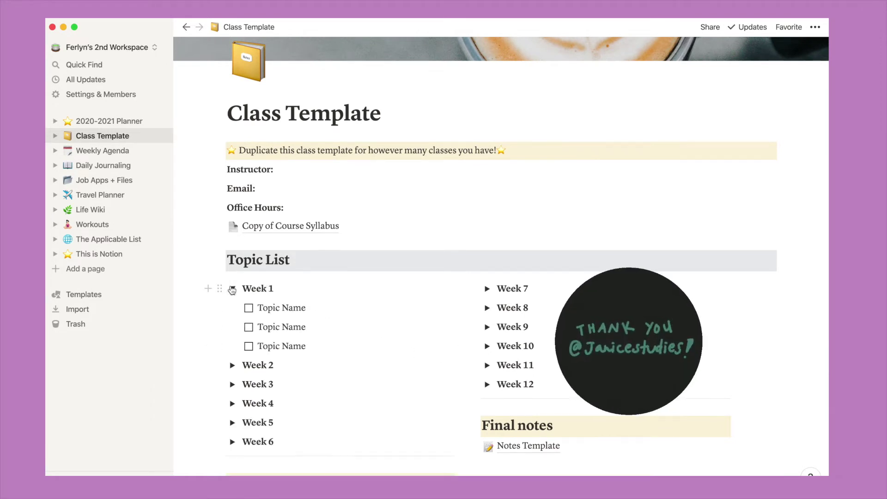
left_click(232, 289)
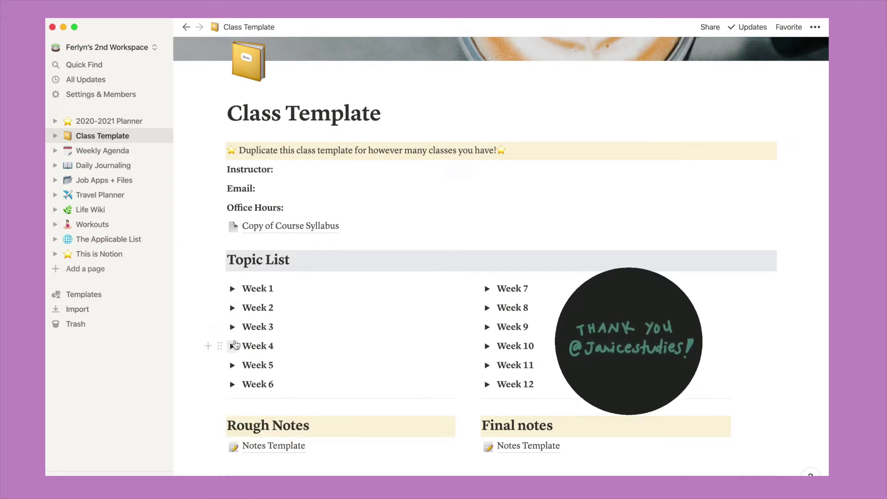
- Open the Rough Notes template page from Class Template
scroll(236, 344, "down", 1)
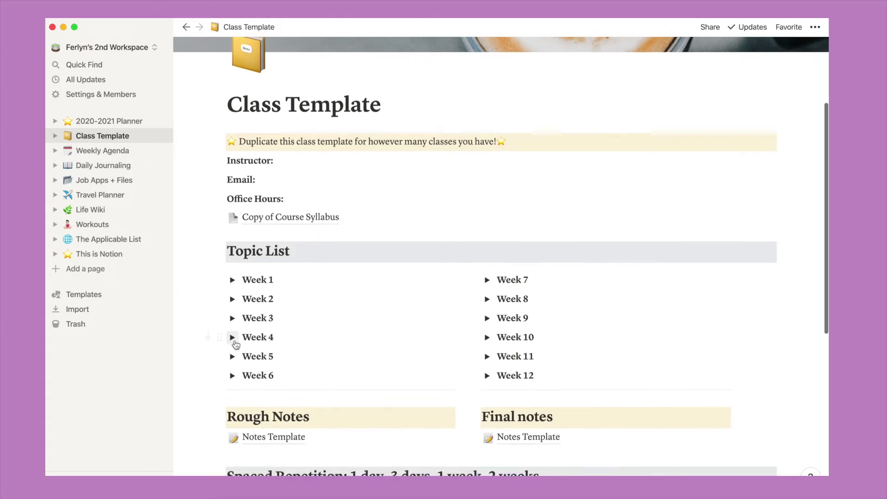
scroll(237, 345, "down", 3)
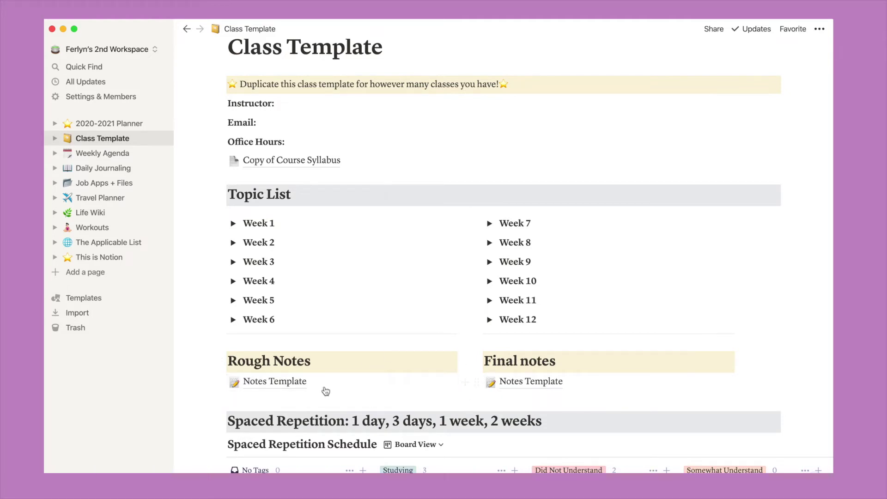
left_click(305, 388)
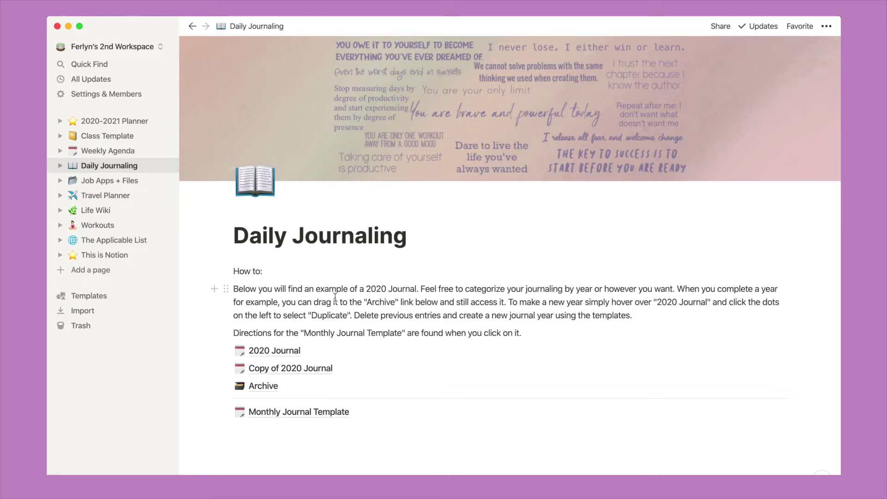
- Open the 2020 Journal's September month and add a new journal entry
left_click(318, 352)
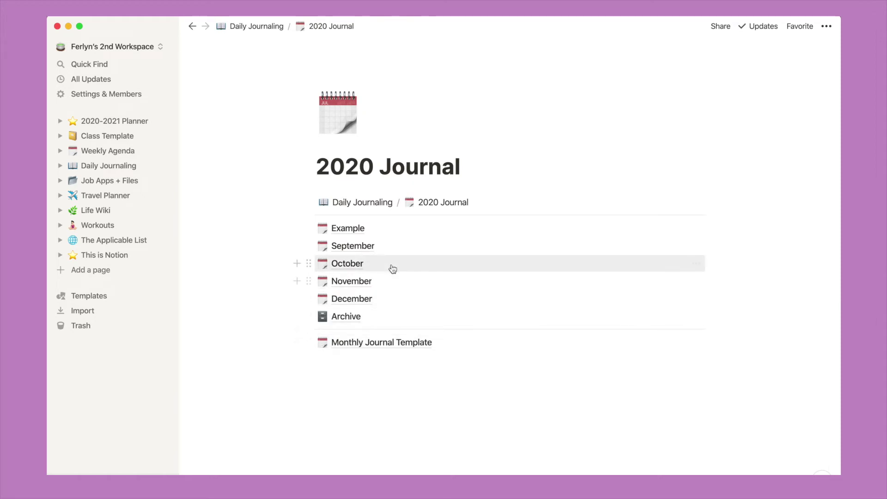
left_click(372, 251)
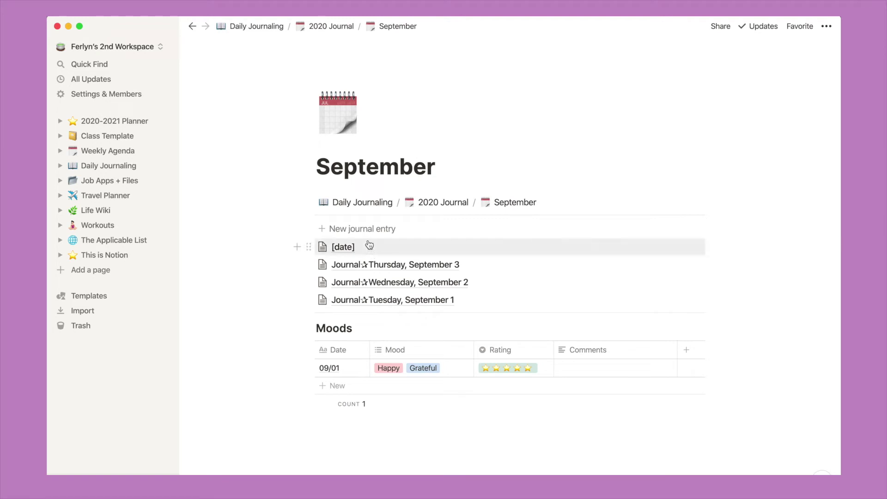
left_click(377, 231)
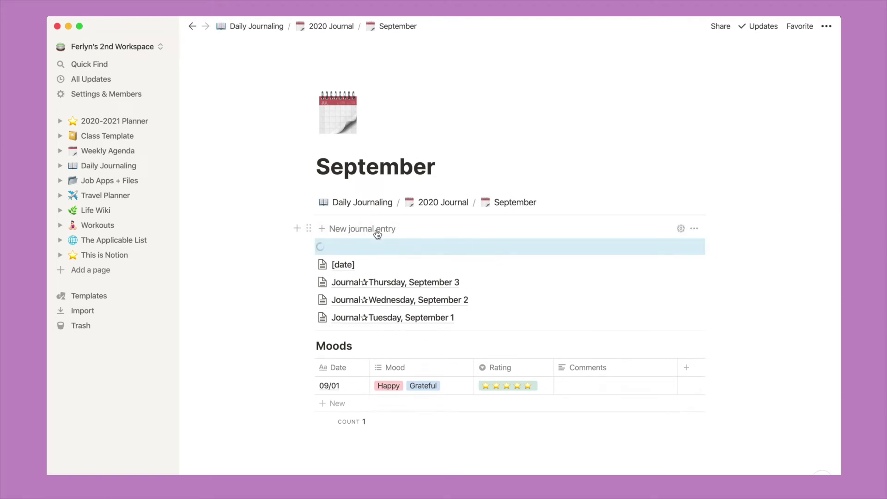
scroll(372, 322, "down", 2)
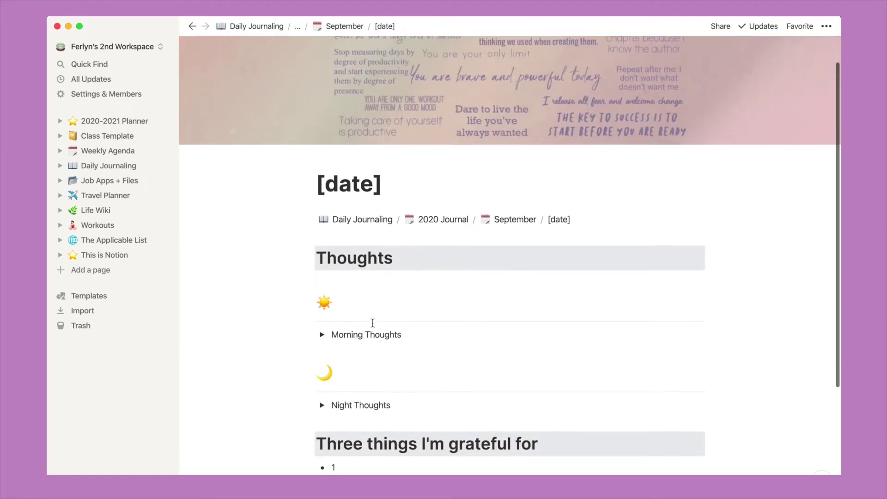
scroll(373, 323, "down", 2)
scroll(373, 323, "up", 3)
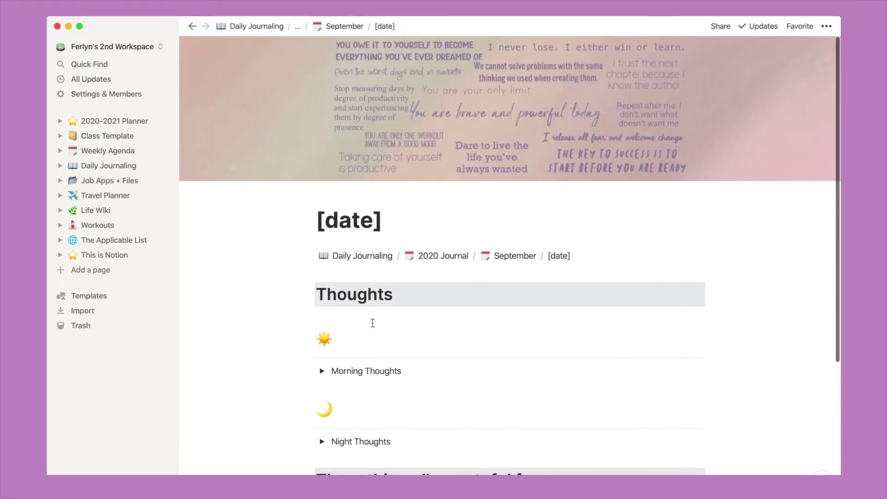
- Back on the September journal, set the 09/01 entry's moods to Happy and Grateful
left_click(345, 26)
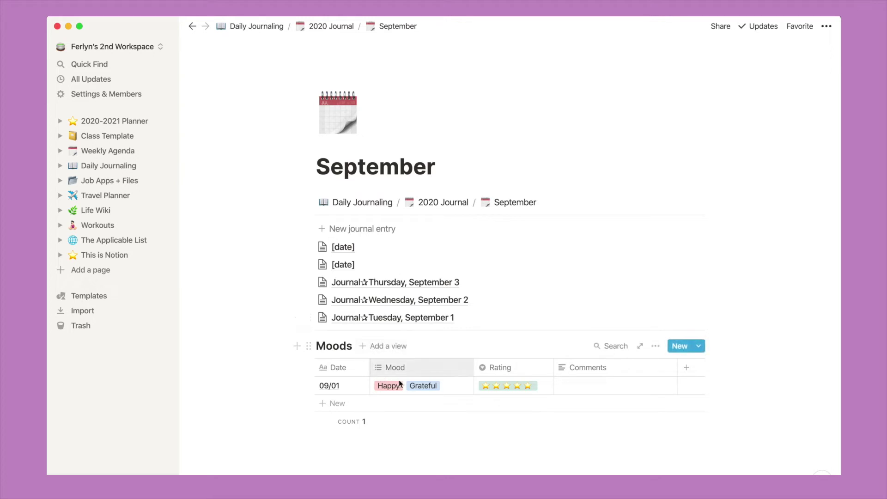
left_click(452, 387)
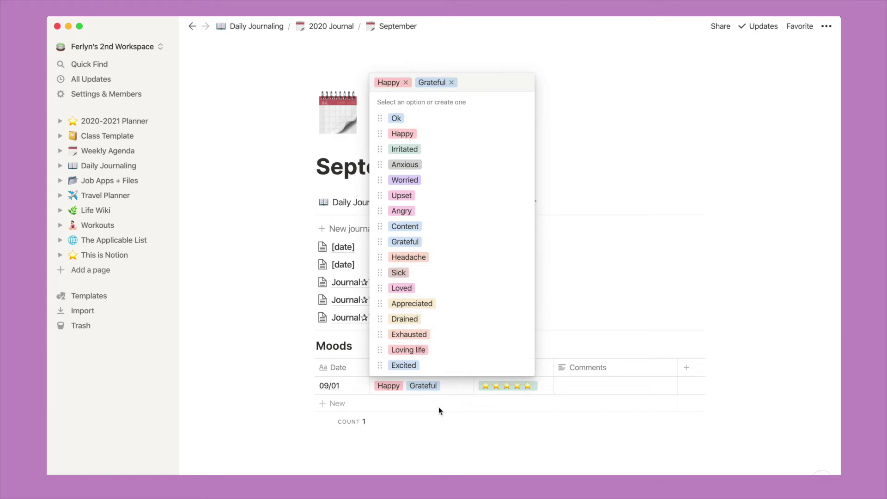
left_click(441, 436)
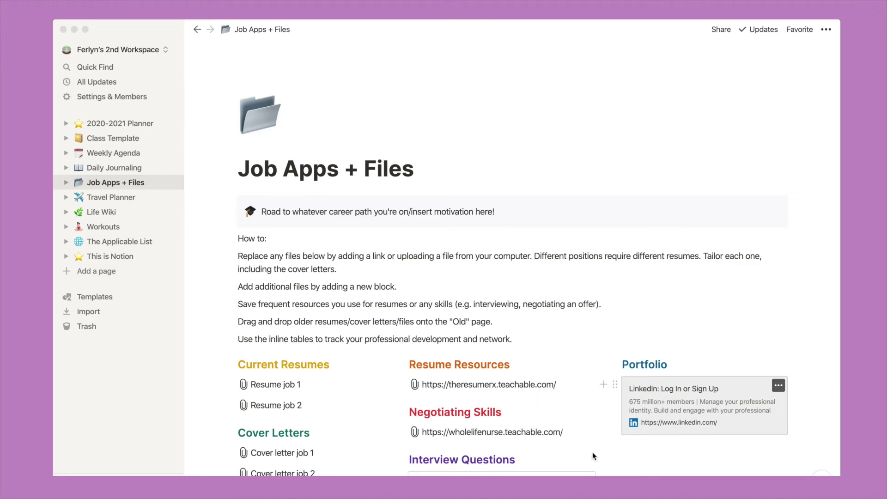
- Scroll through the resumes, applications, references and experience tables down to Additional Activites
scroll(592, 453, "down", 4)
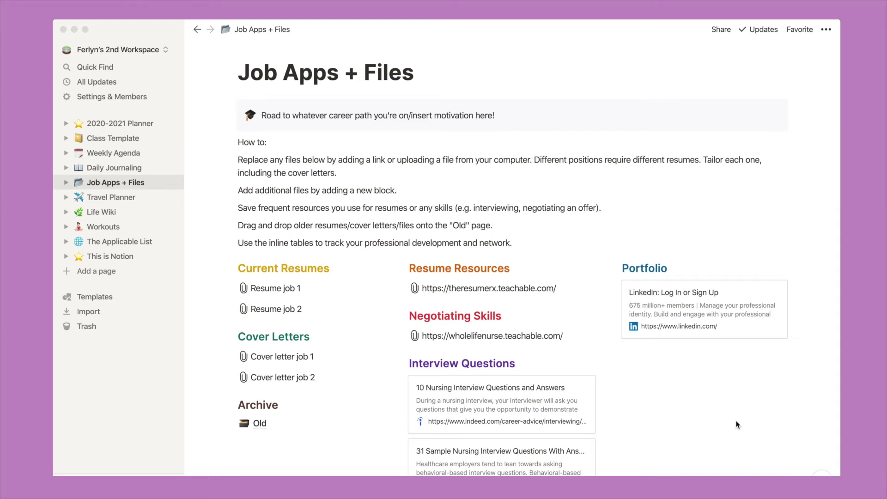
scroll(728, 417, "down", 6)
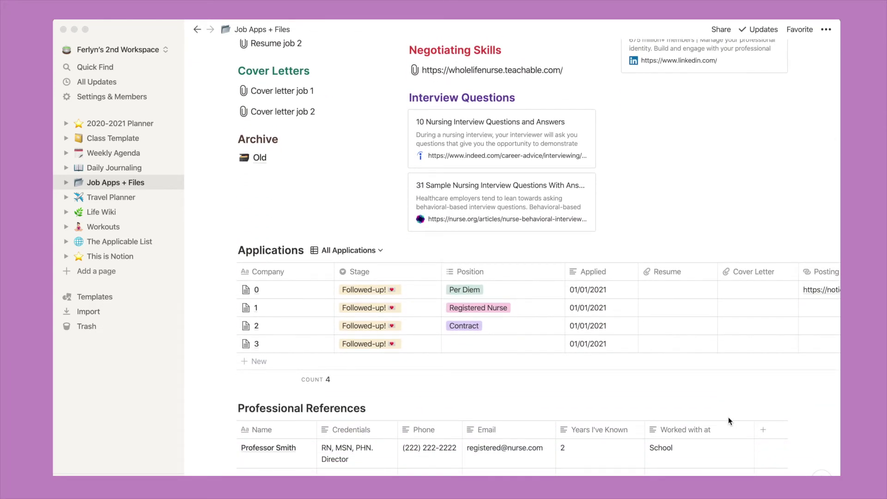
scroll(728, 417, "down", 2)
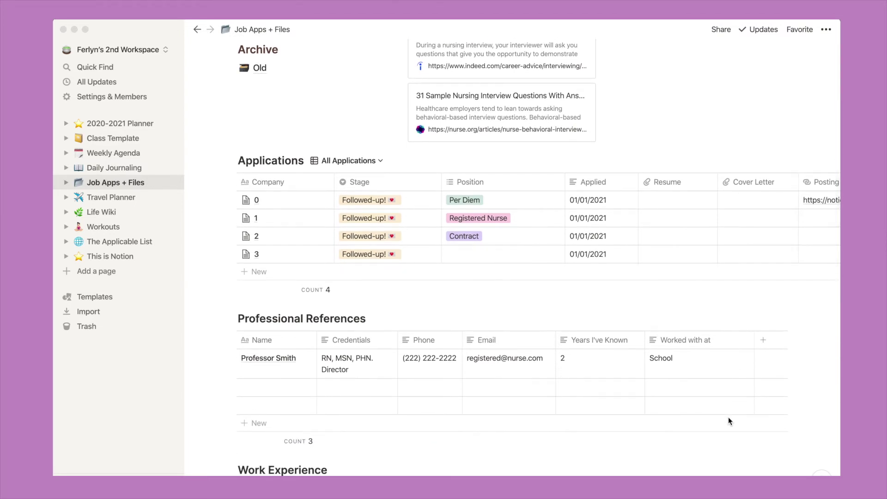
scroll(728, 417, "down", 1)
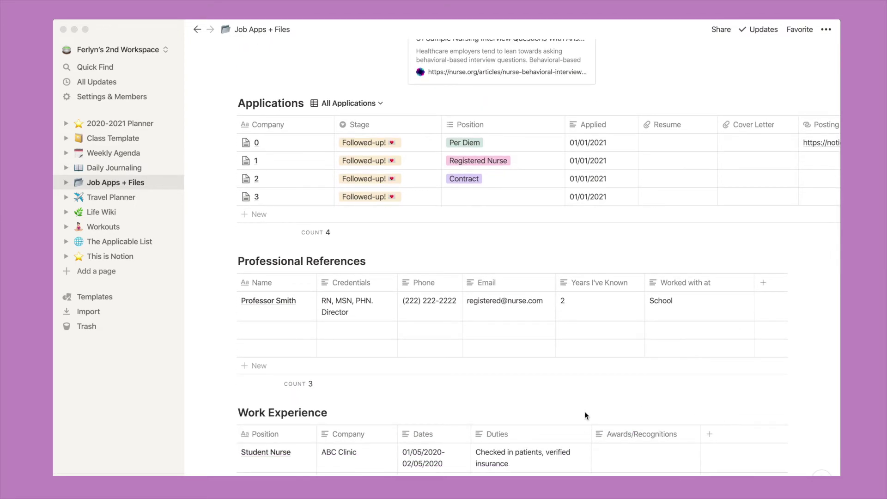
scroll(584, 412, "down", 2)
scroll(585, 414, "down", 5)
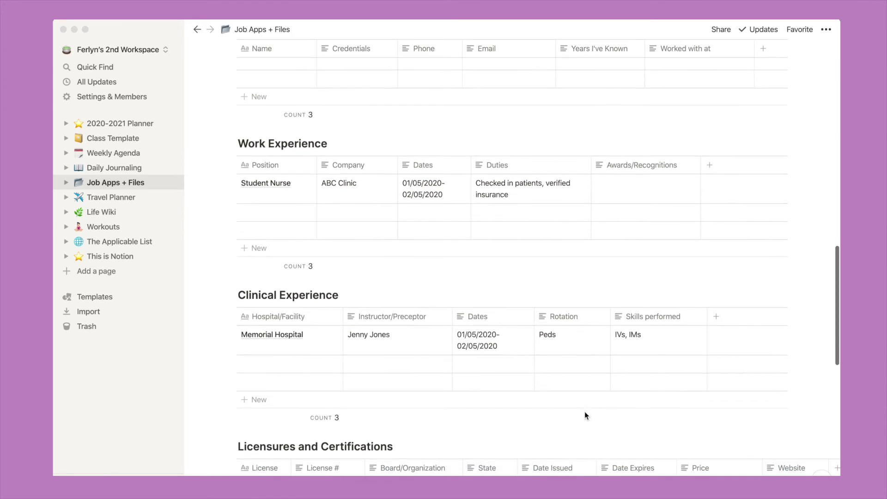
scroll(584, 414, "down", 2)
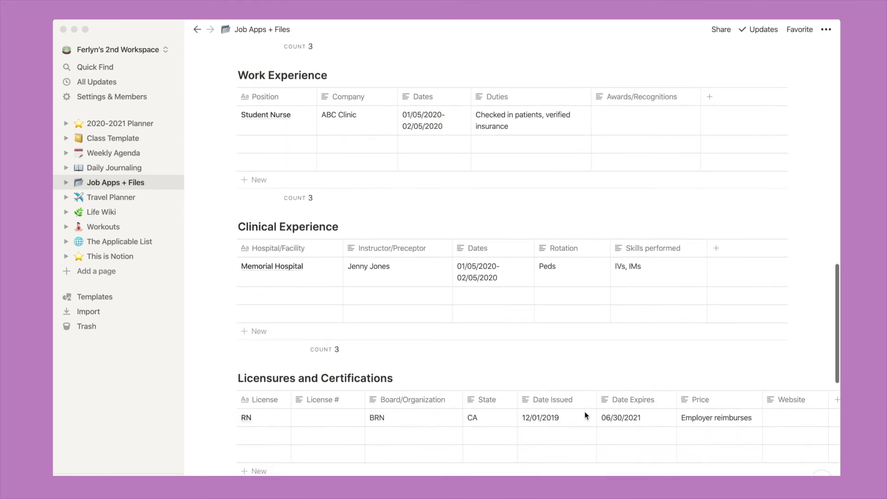
scroll(585, 412, "down", 3)
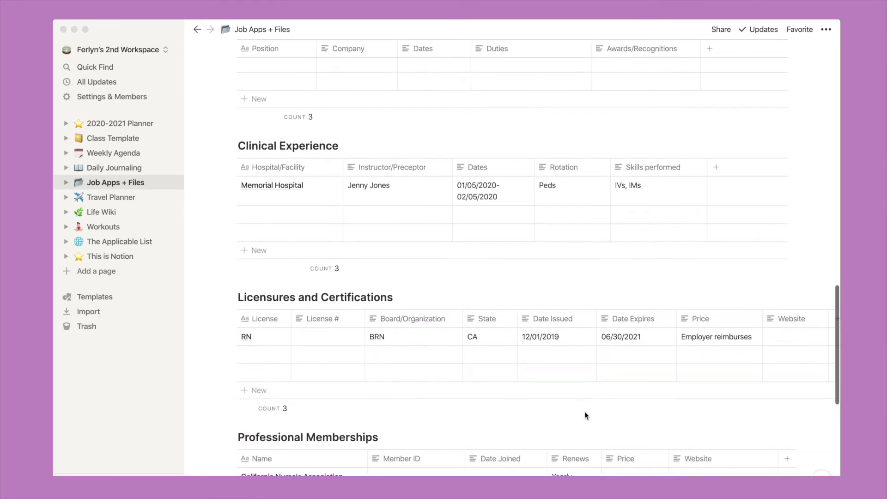
scroll(584, 411, "down", 1)
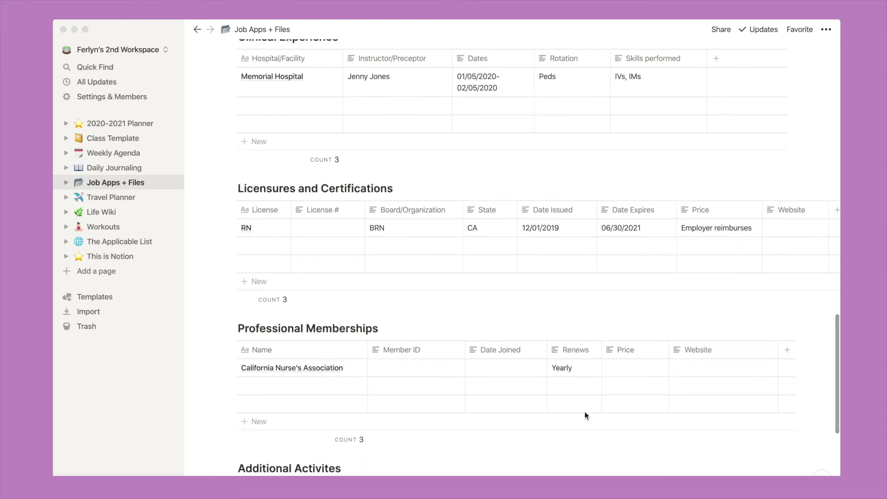
scroll(584, 411, "down", 2)
scroll(584, 411, "down", 3)
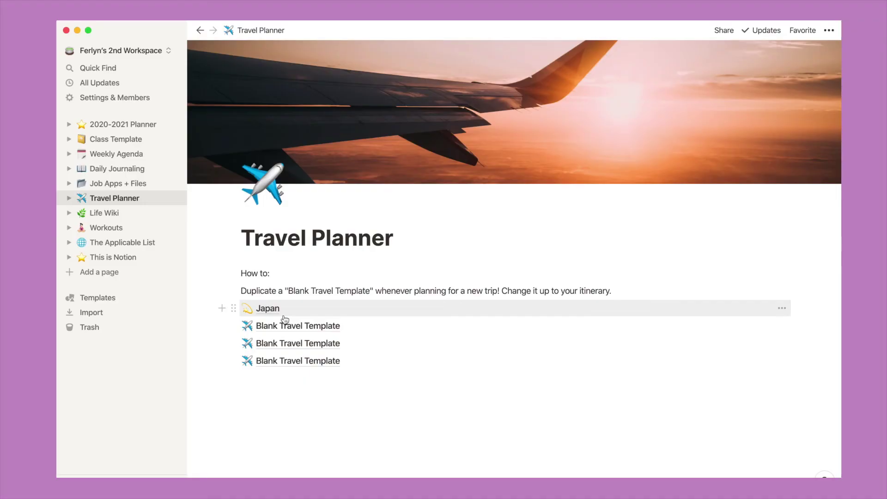
- Open the Japan trip page and scroll to its Itinerary, leaving the Cafe entry's Type unchanged
left_click(278, 311)
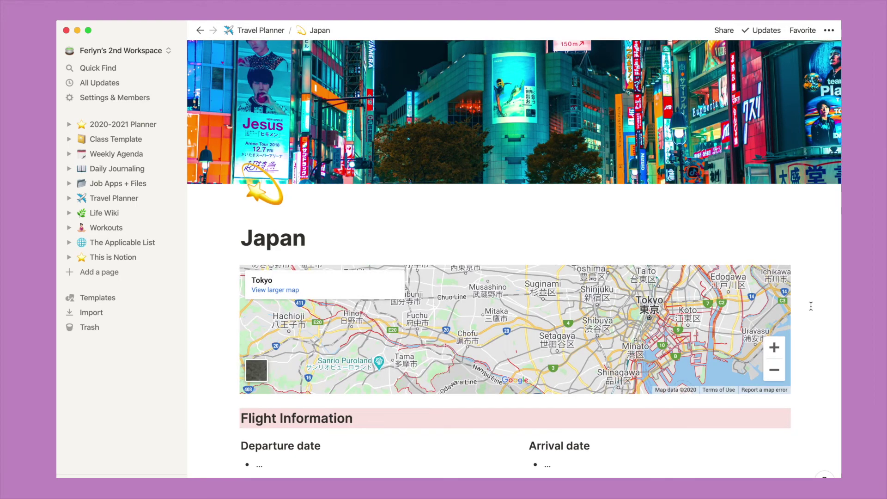
scroll(811, 306, "down", 2)
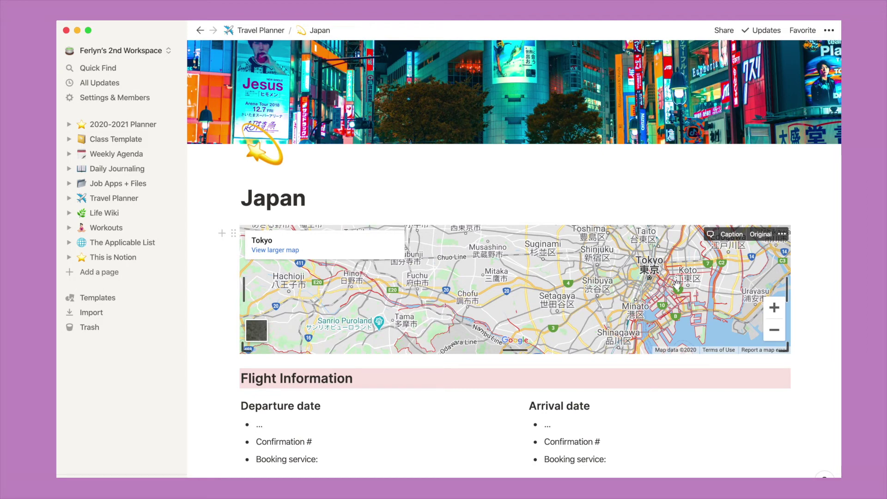
scroll(788, 376, "down", 10)
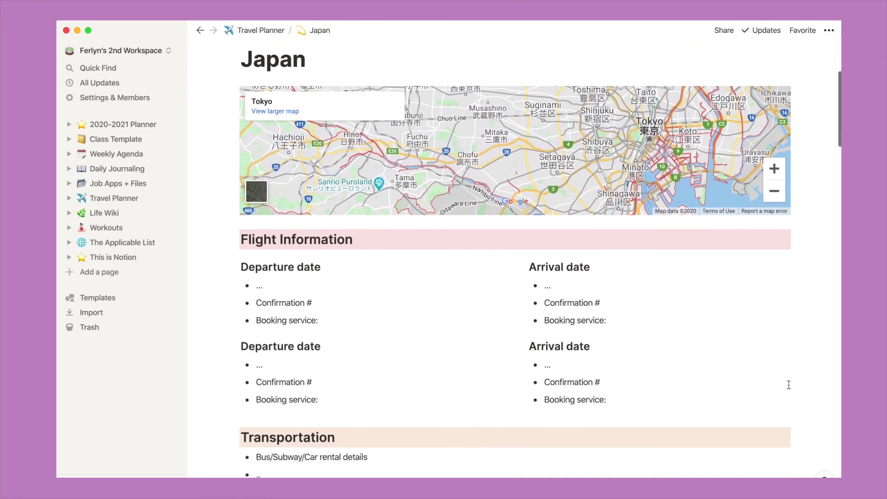
scroll(789, 386, "down", 14)
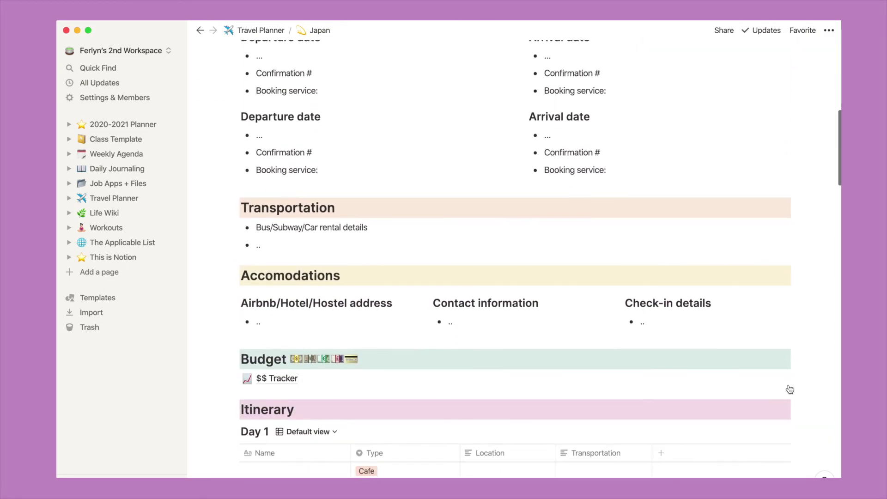
scroll(790, 390, "down", 3)
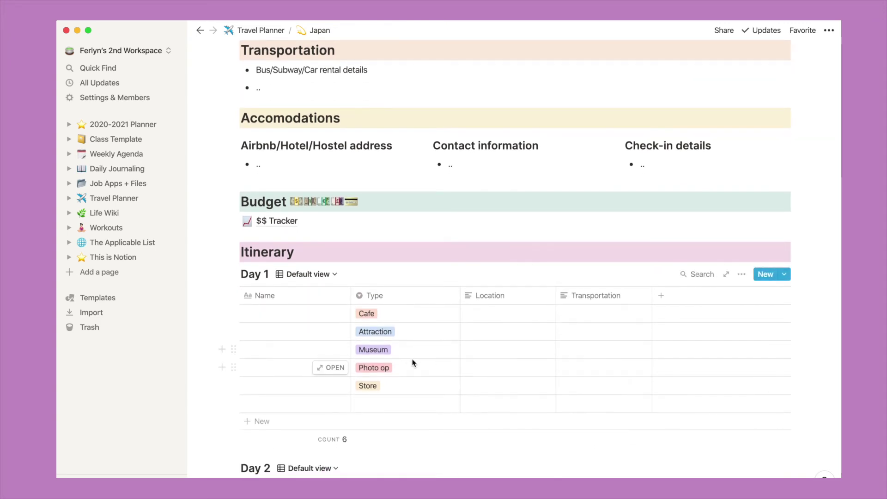
left_click(392, 313)
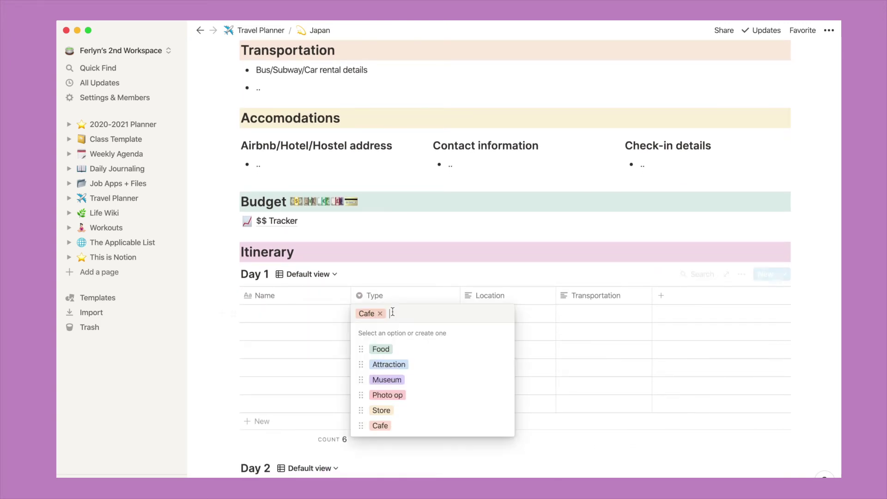
key("Escape")
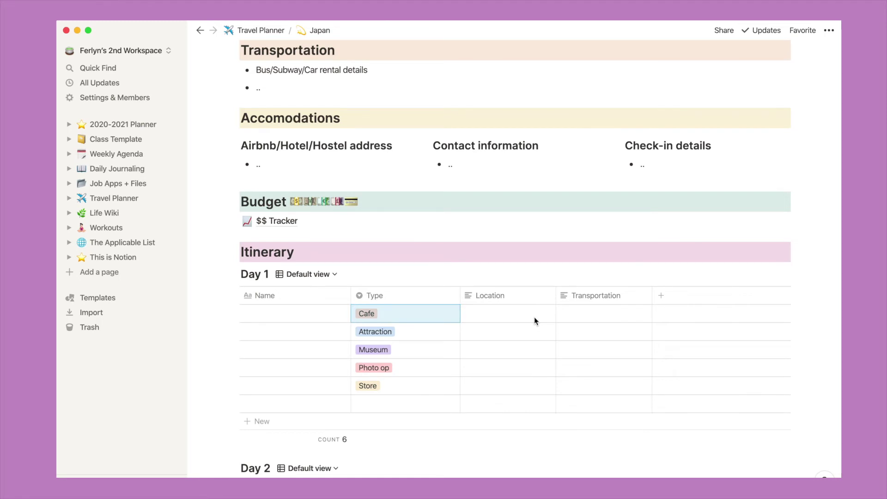
- Open the $$ Tracker budget page, then return to the Travel Planner page
scroll(534, 317, "down", 1)
scroll(534, 317, "up", 3)
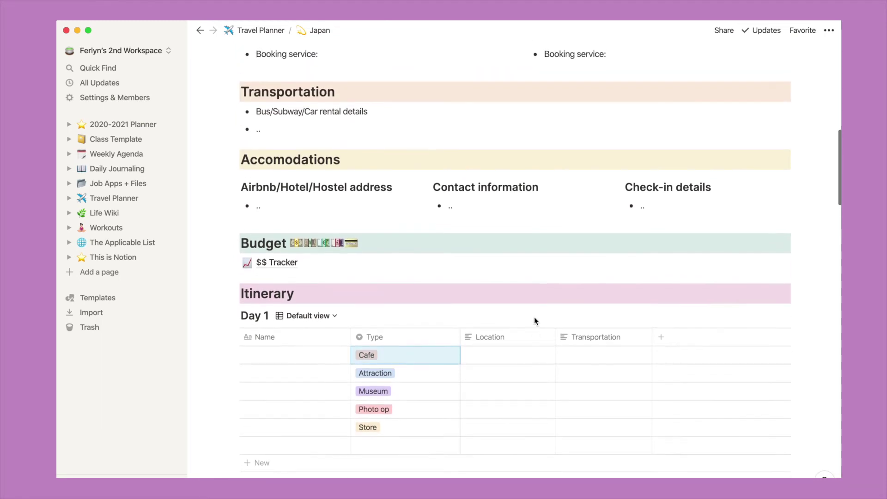
scroll(534, 317, "down", 2)
scroll(535, 317, "down", 2)
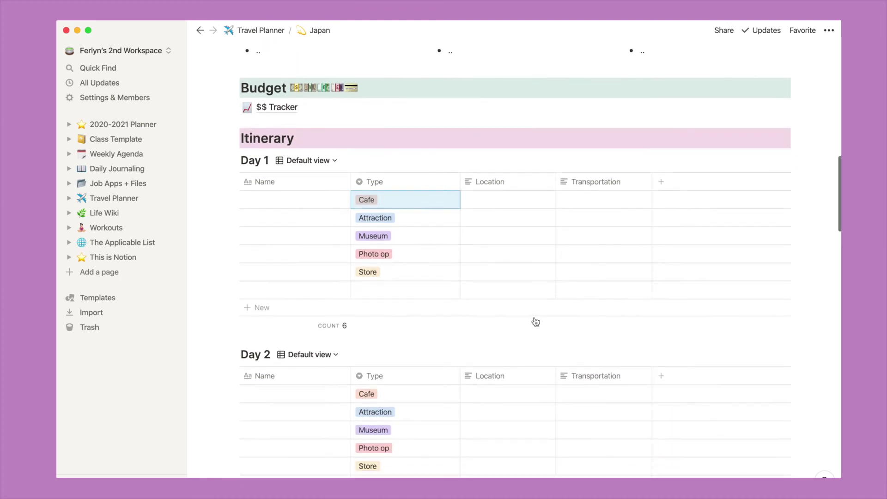
scroll(535, 317, "up", 3)
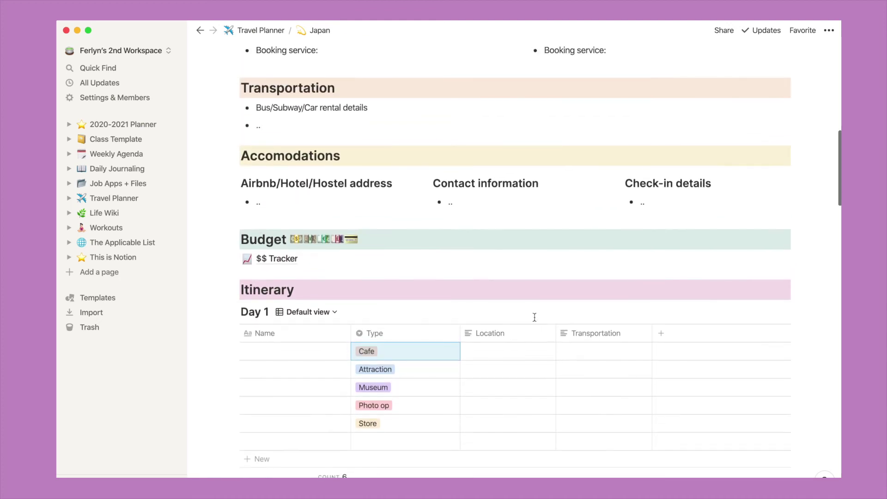
left_click(275, 260)
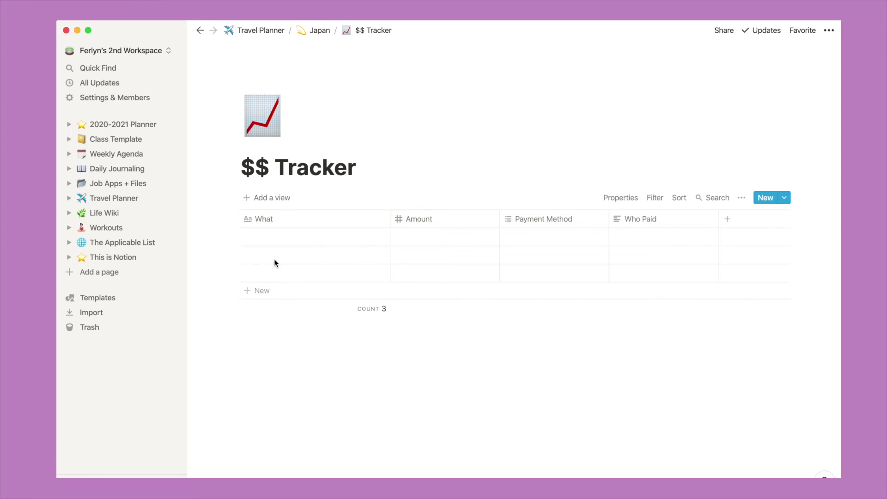
left_click(268, 29)
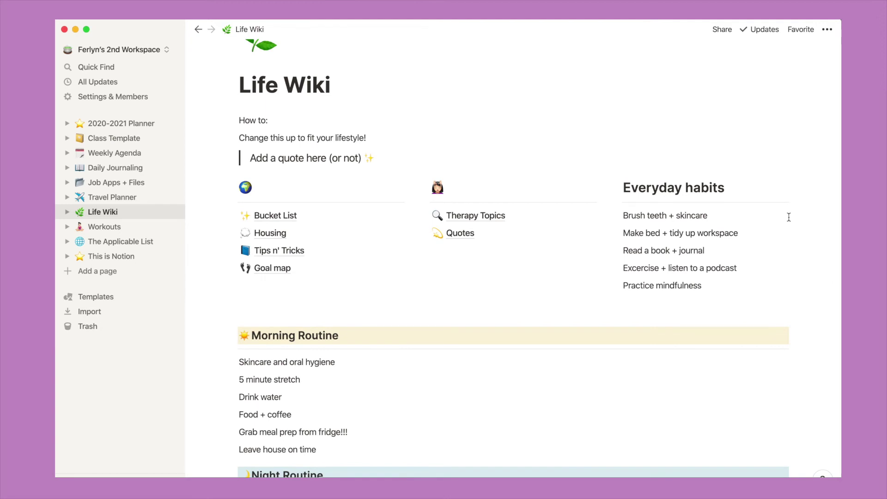
- Scroll down the Life Wiki routines and cleaning schedules, back to the top, then go to Workouts
scroll(765, 284, "down", 8)
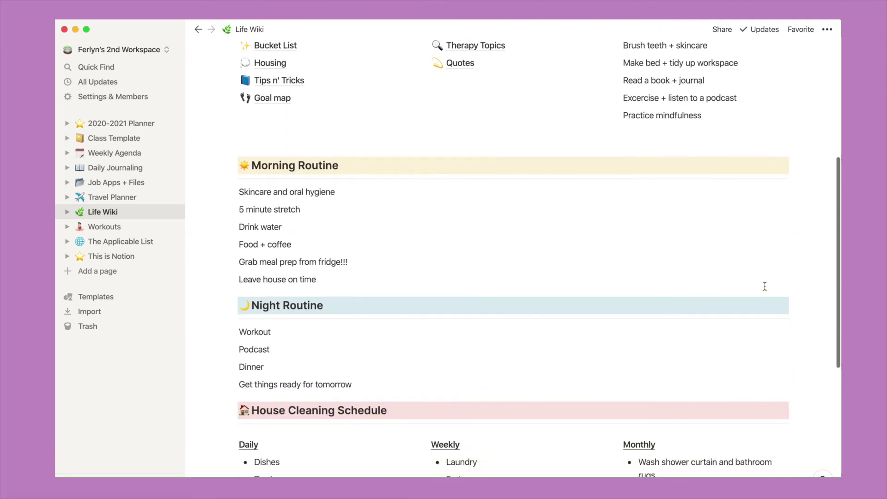
scroll(765, 286, "down", 9)
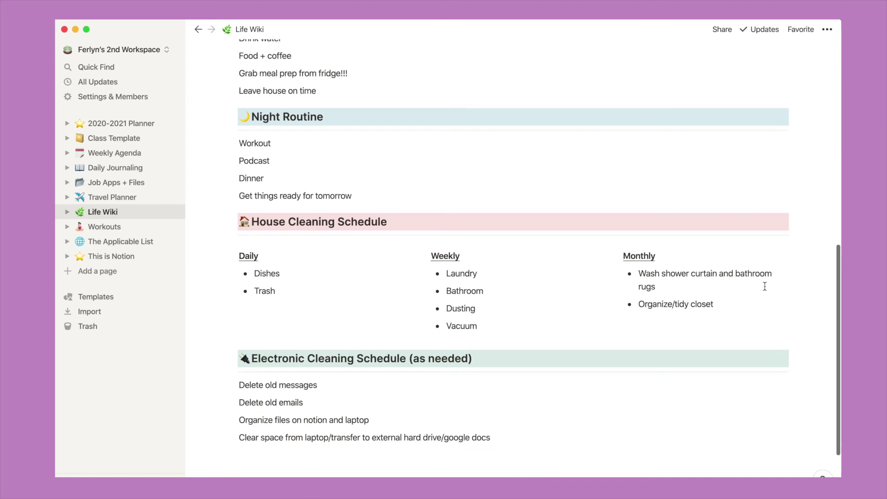
scroll(765, 287, "down", 2)
scroll(503, 305, "up", 20)
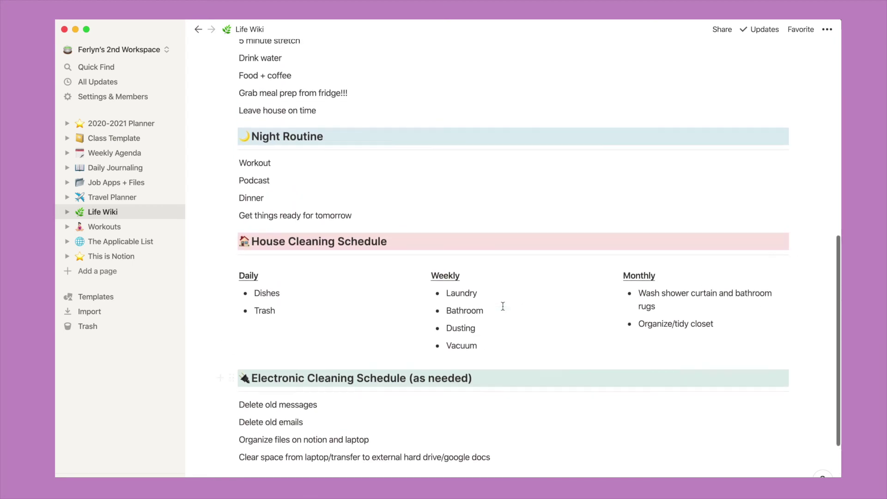
scroll(503, 307, "up", 1)
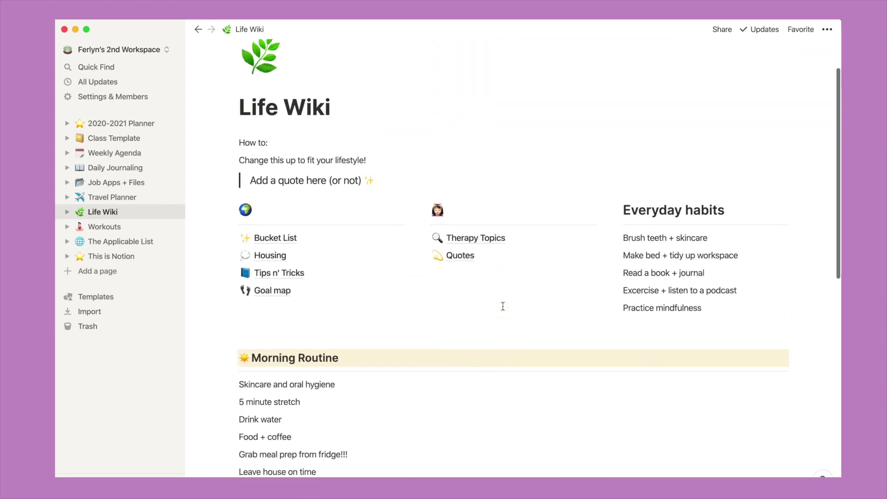
scroll(503, 306, "up", 3)
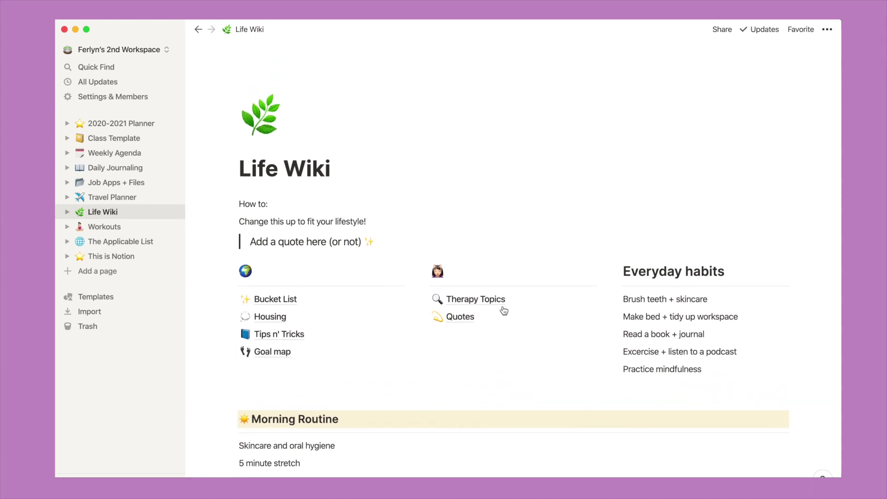
left_click(124, 230)
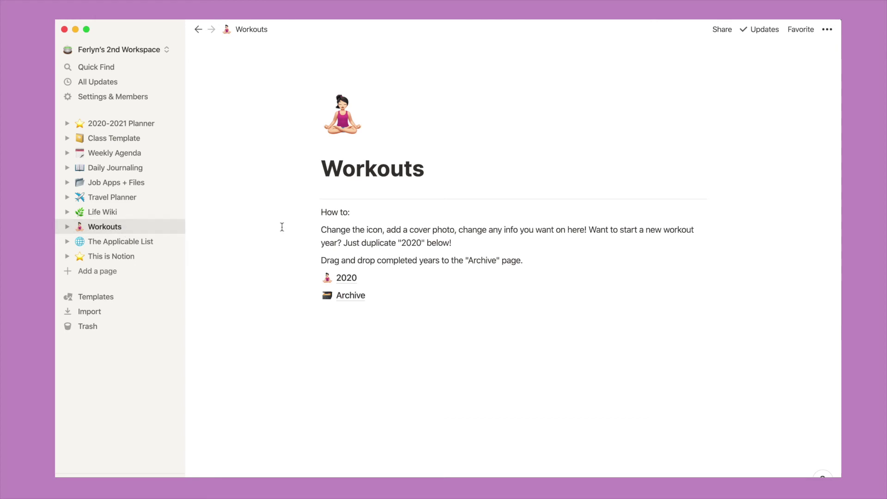
- Open the 2020 workouts page and its August 2020 log, then go to The Applicable List
left_click(358, 282)
left_click(353, 266)
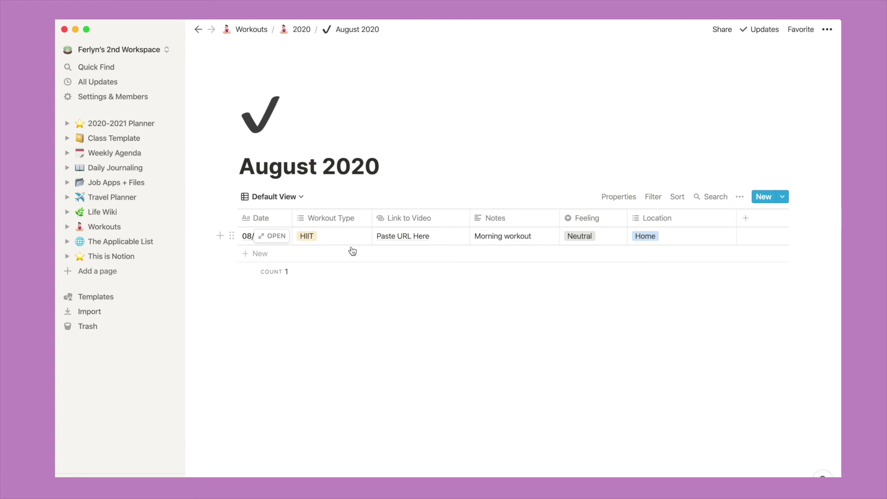
left_click(141, 243)
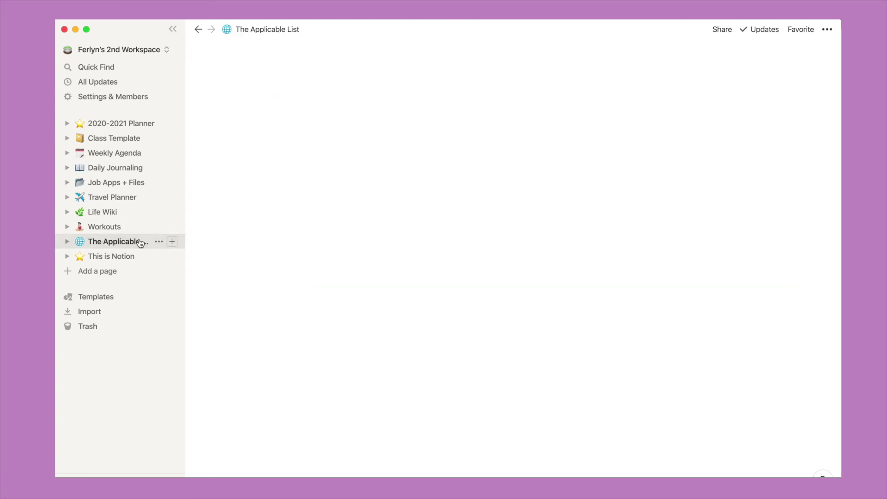
scroll(333, 288, "down", 2)
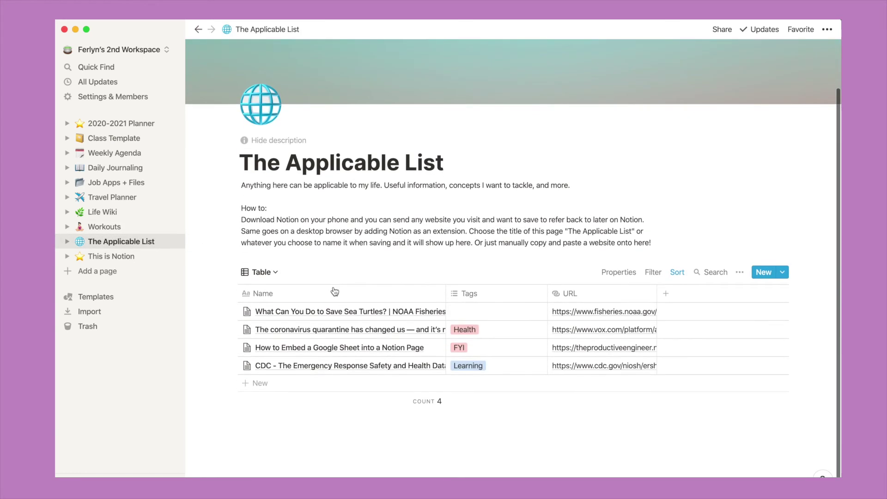